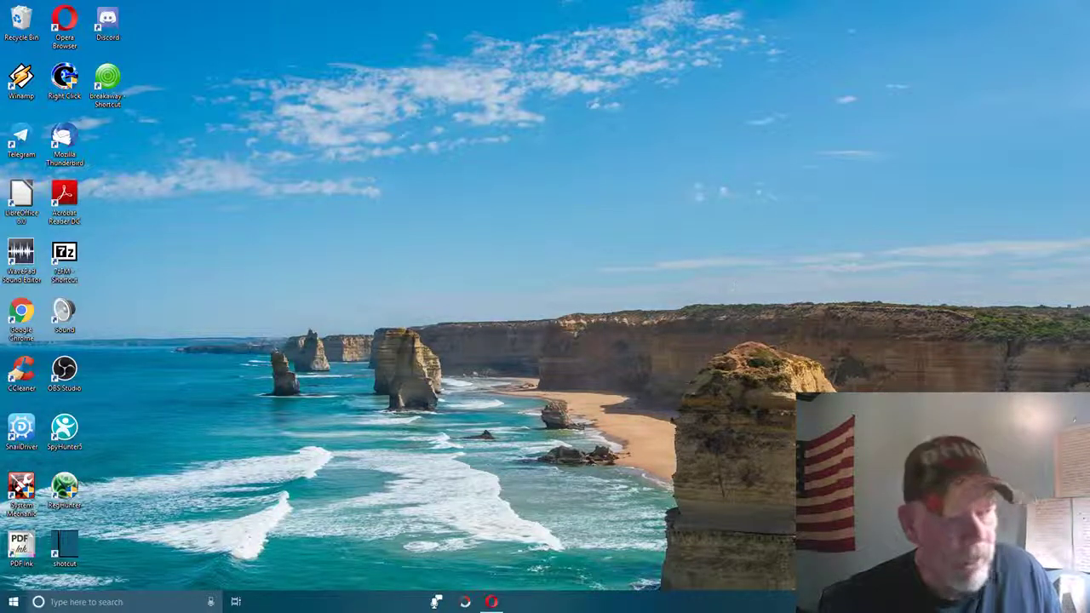
Switch to the Opera browser and open the FreedomMotivator.com website from the Business bookmarks.
left_click(489, 602)
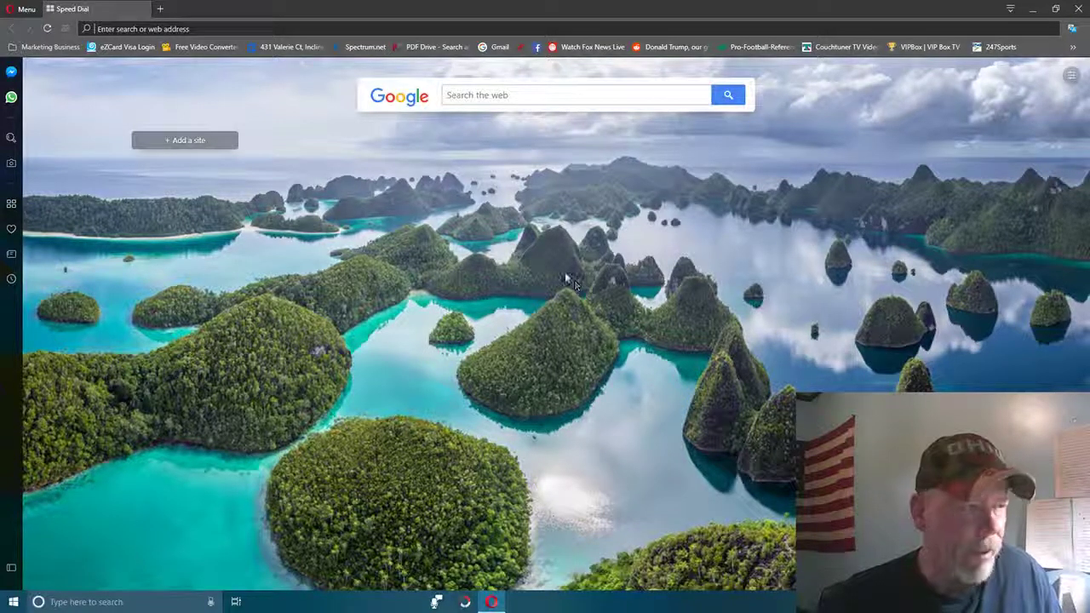
left_click(59, 47)
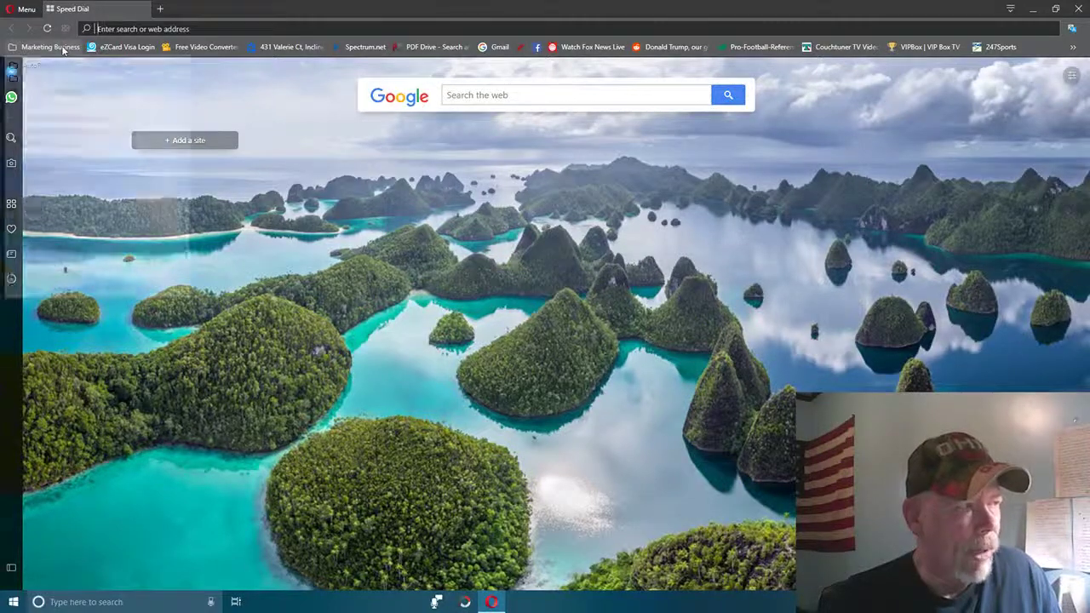
mouse_move(70, 83)
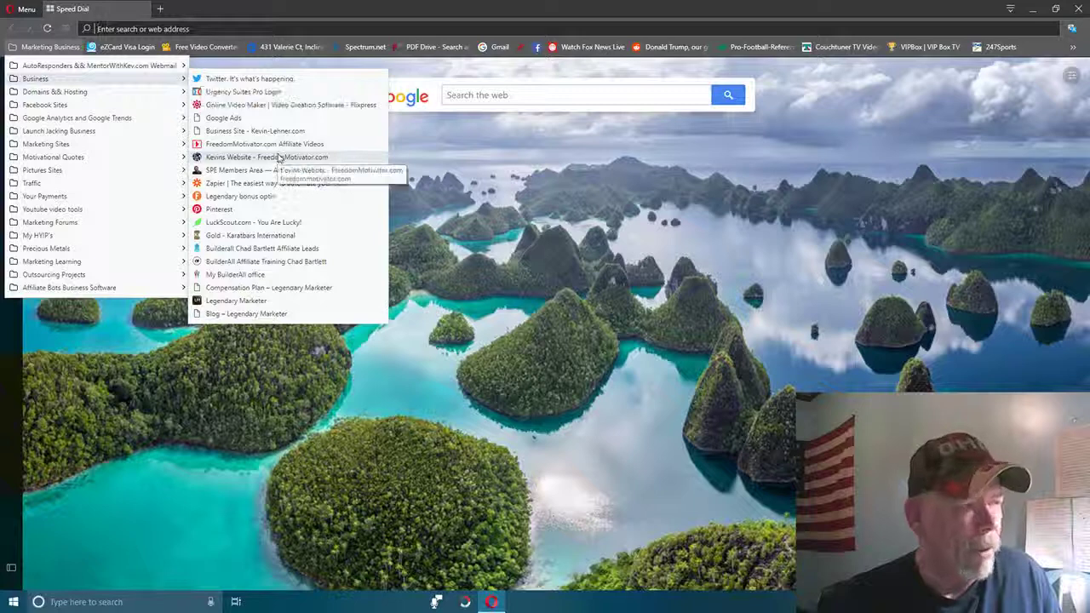
left_click(345, 157)
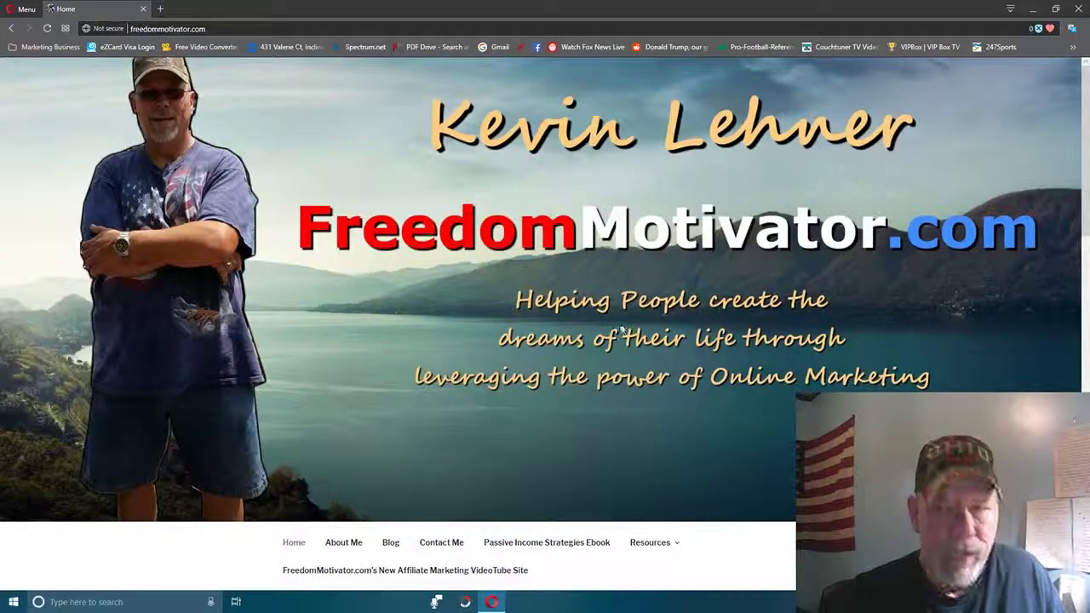
Go to the website's Contact Me page and fill in the contact form's e-mail field with the saved address suggestion.
scroll(691, 326, "down", 3)
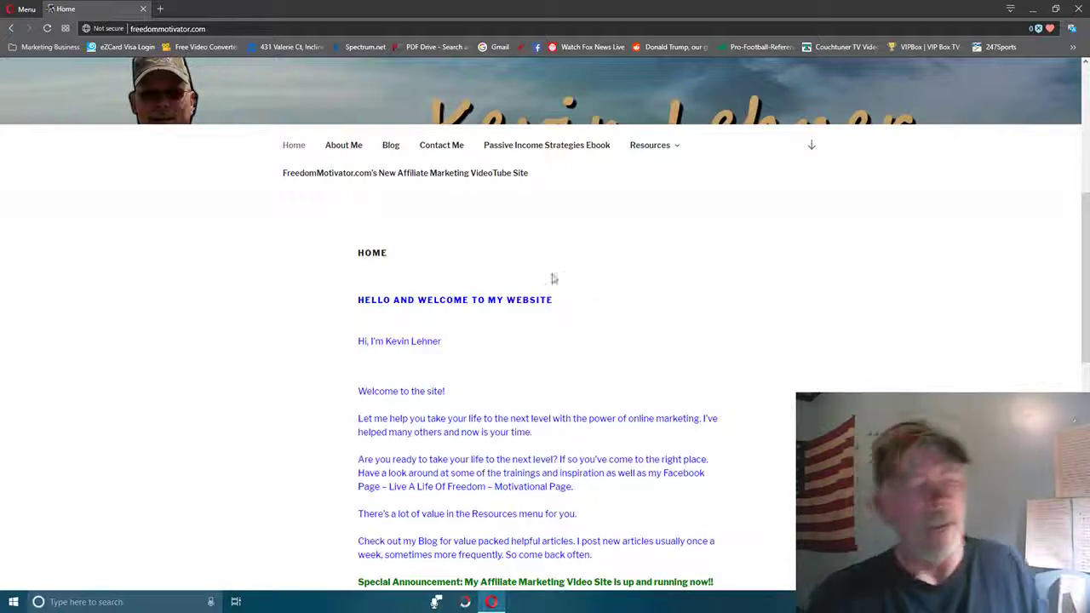
left_click(441, 151)
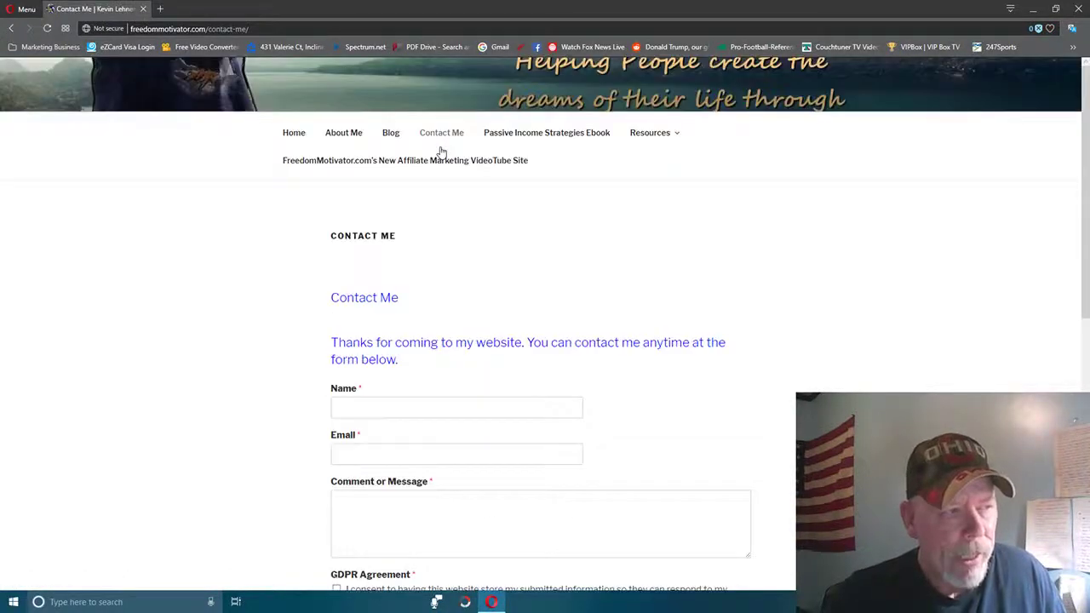
scroll(792, 367, "down", 1)
scroll(817, 375, "down", 2)
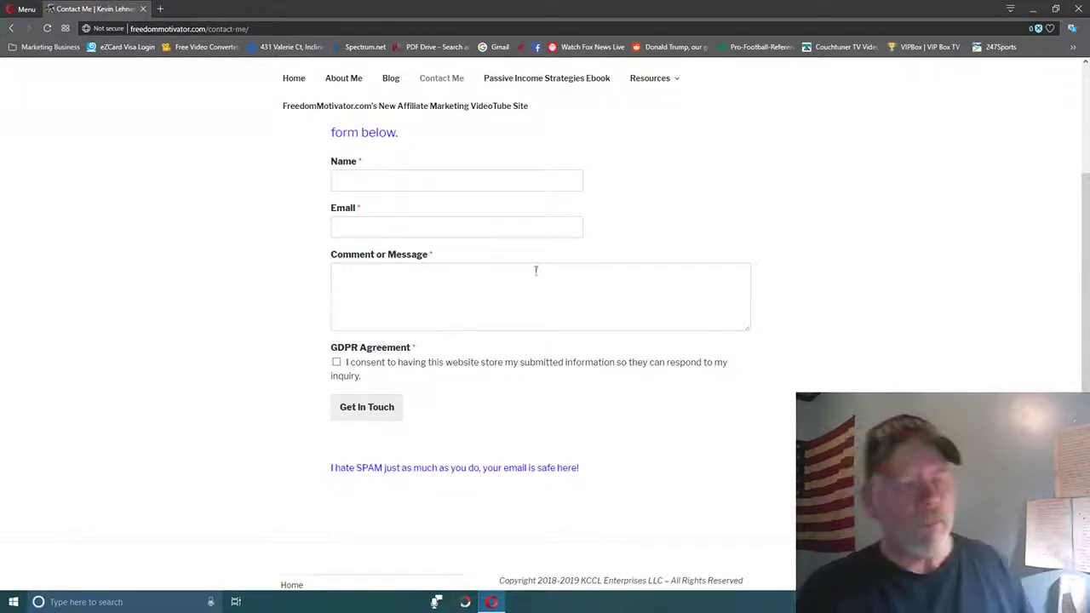
left_click(345, 223)
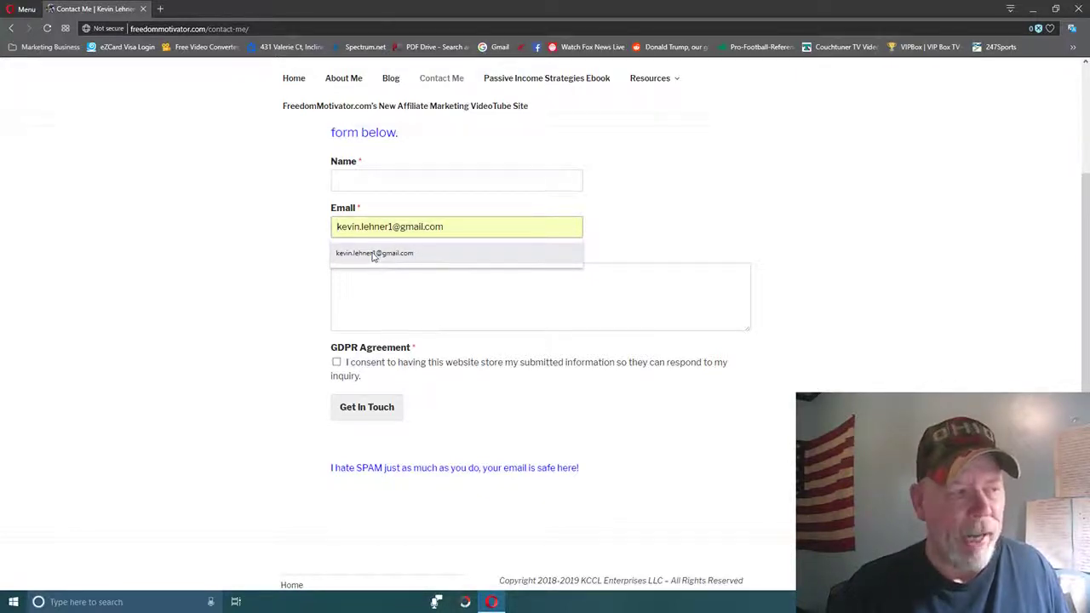
left_click(372, 253)
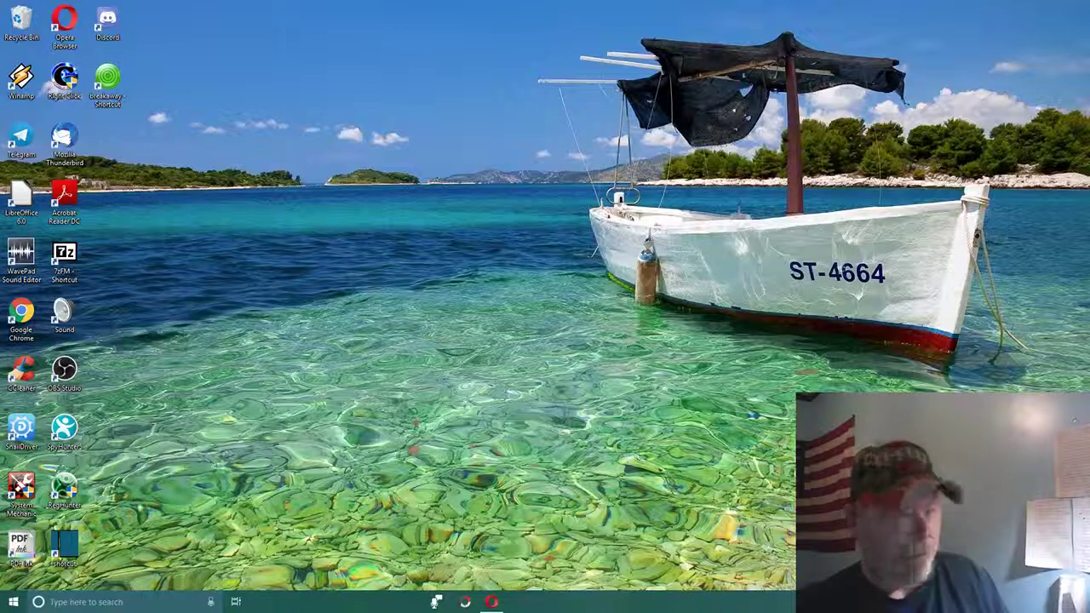
double_click(60, 545)
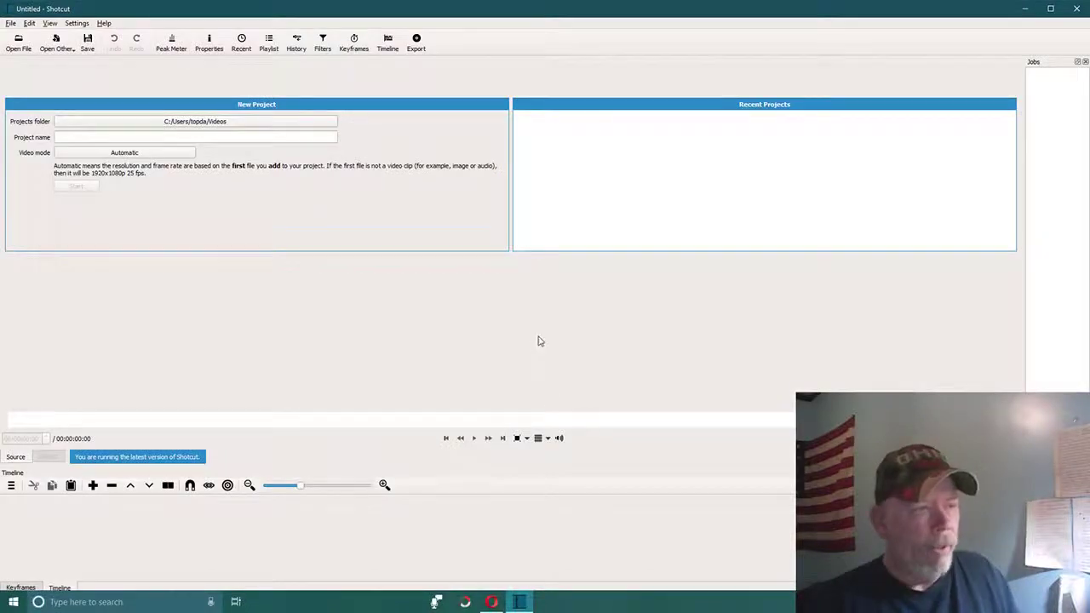
left_click(18, 43)
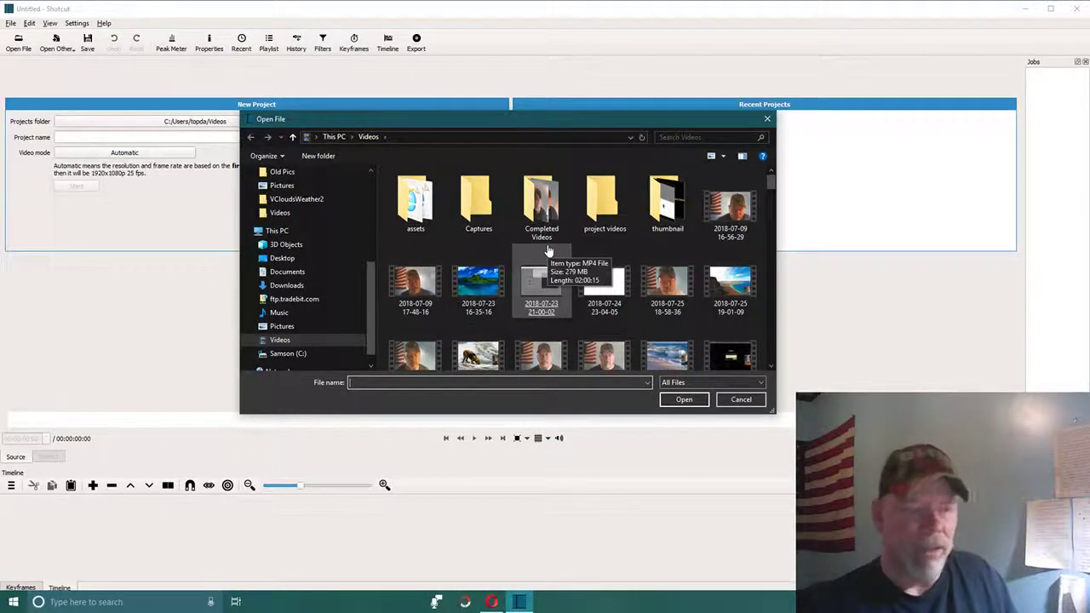
left_click(284, 342)
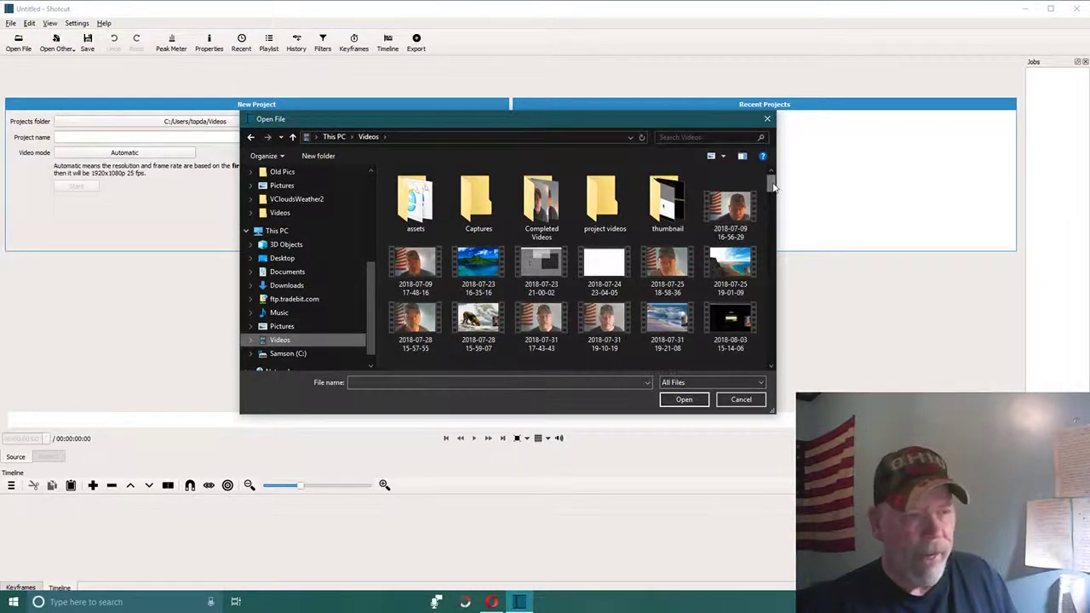
left_click_drag(771, 181, 773, 352)
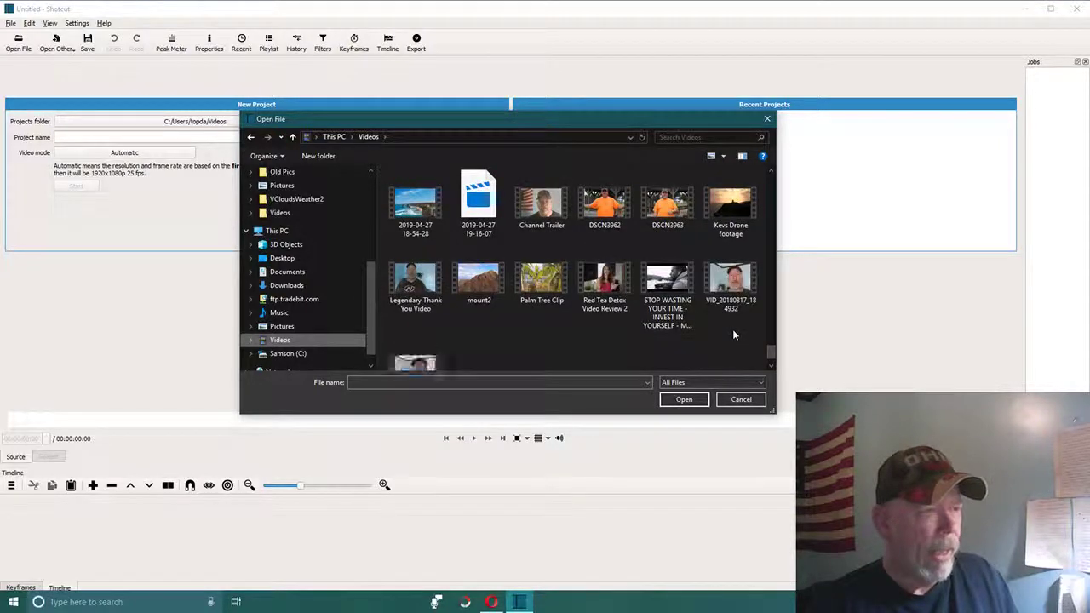
scroll(733, 329, "up", 1)
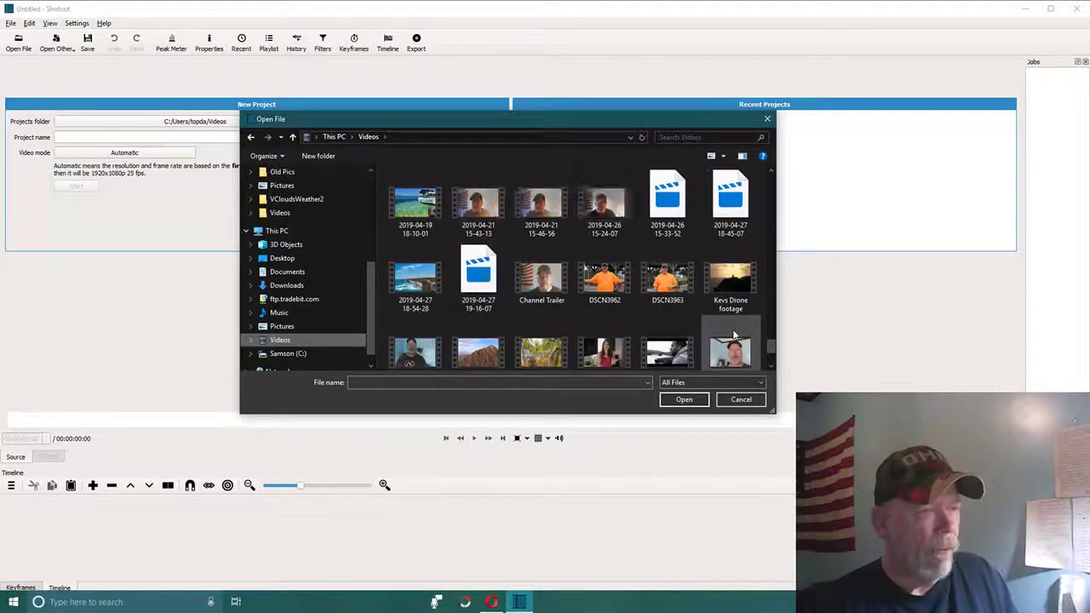
left_click(417, 281)
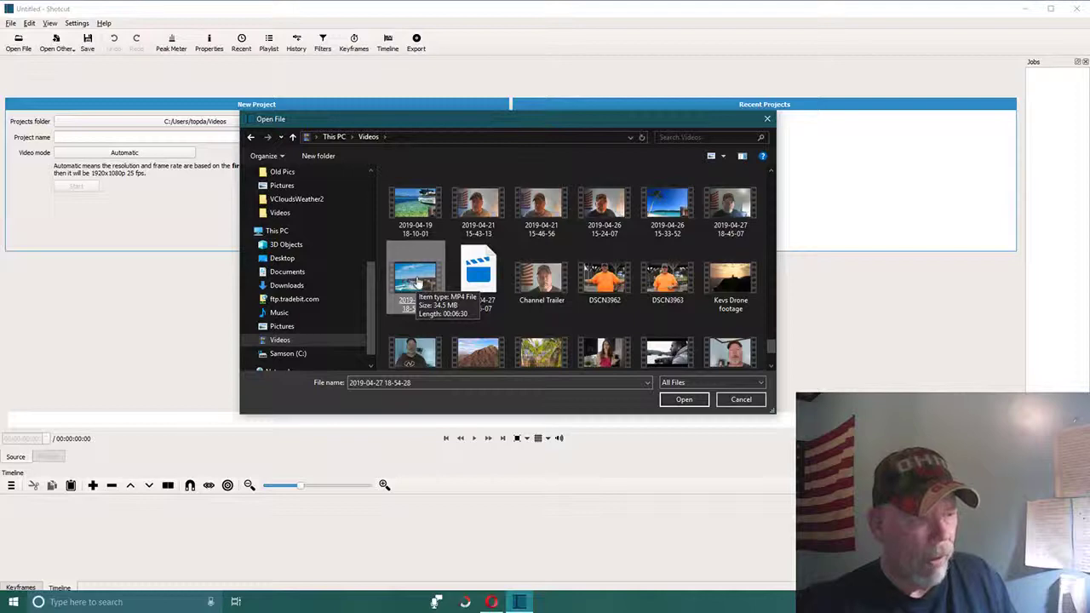
double_click(414, 281)
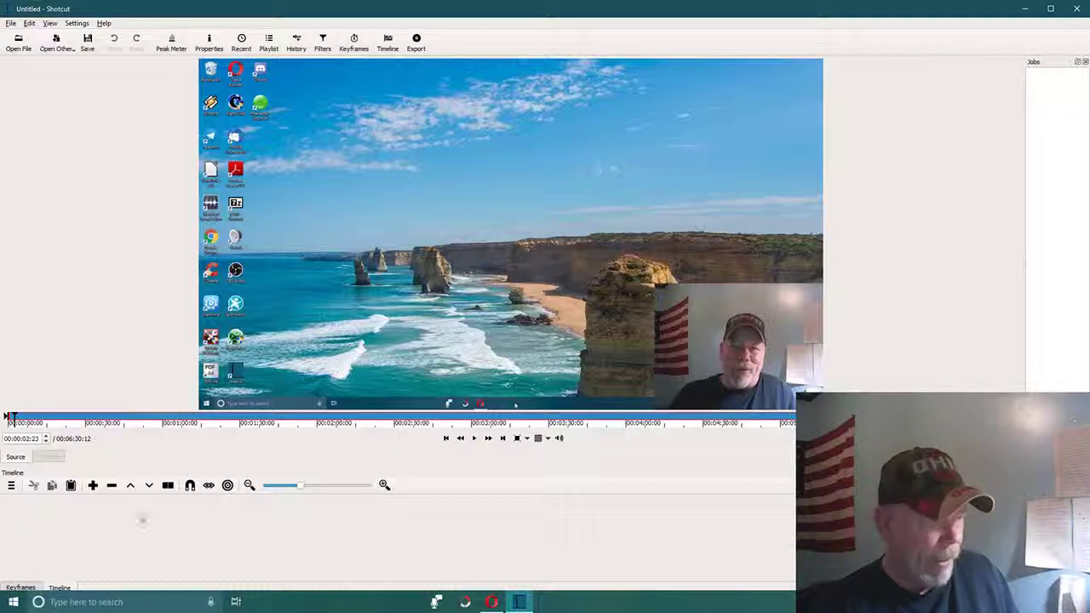
Append the opened clip to the timeline and play back its first few seconds.
left_click(93, 486)
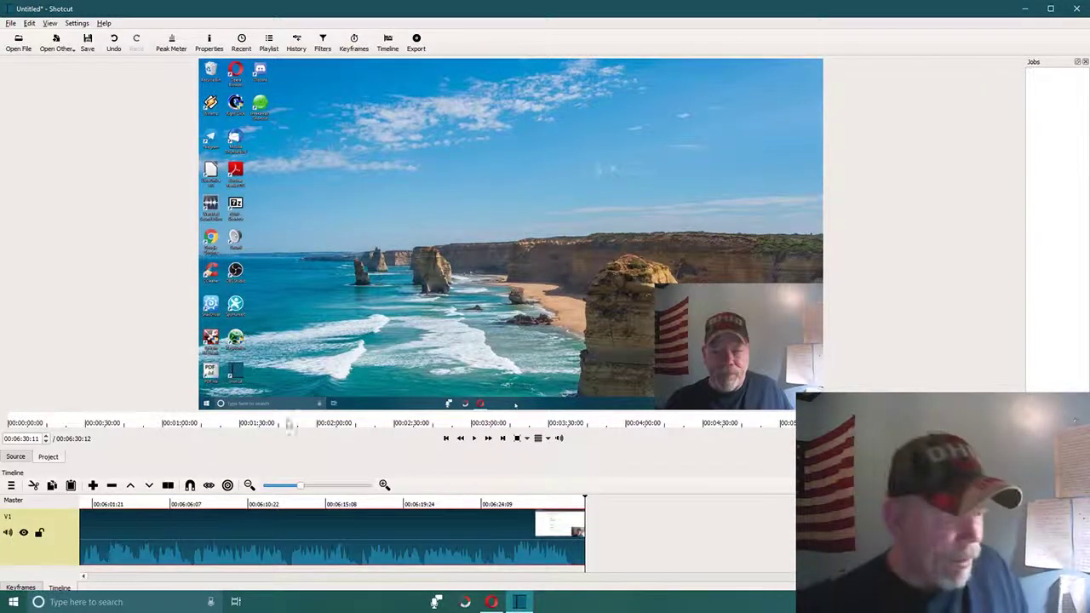
left_click(474, 439)
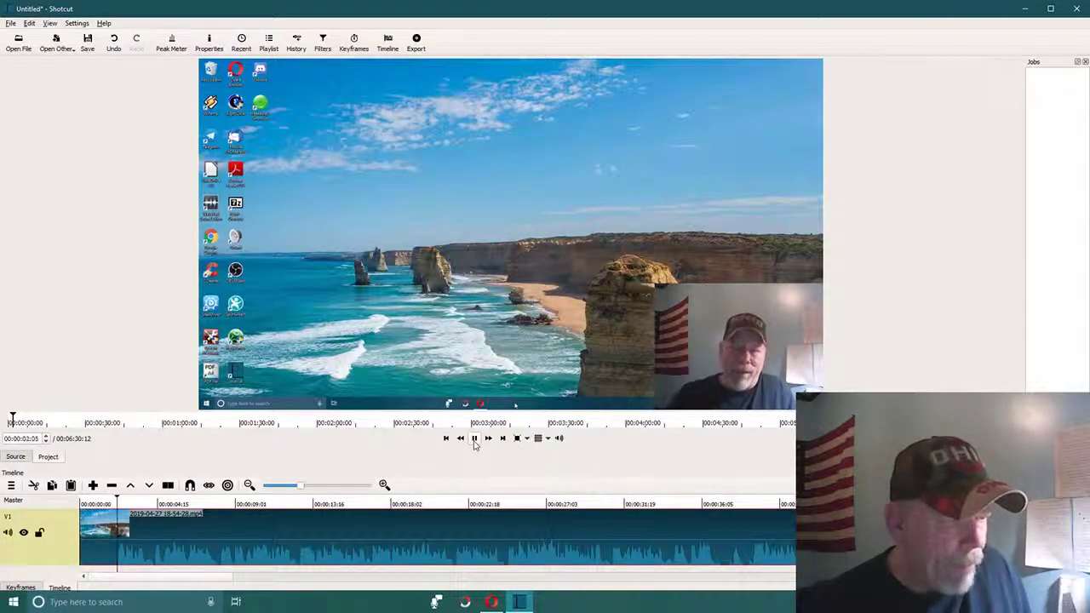
left_click(474, 439)
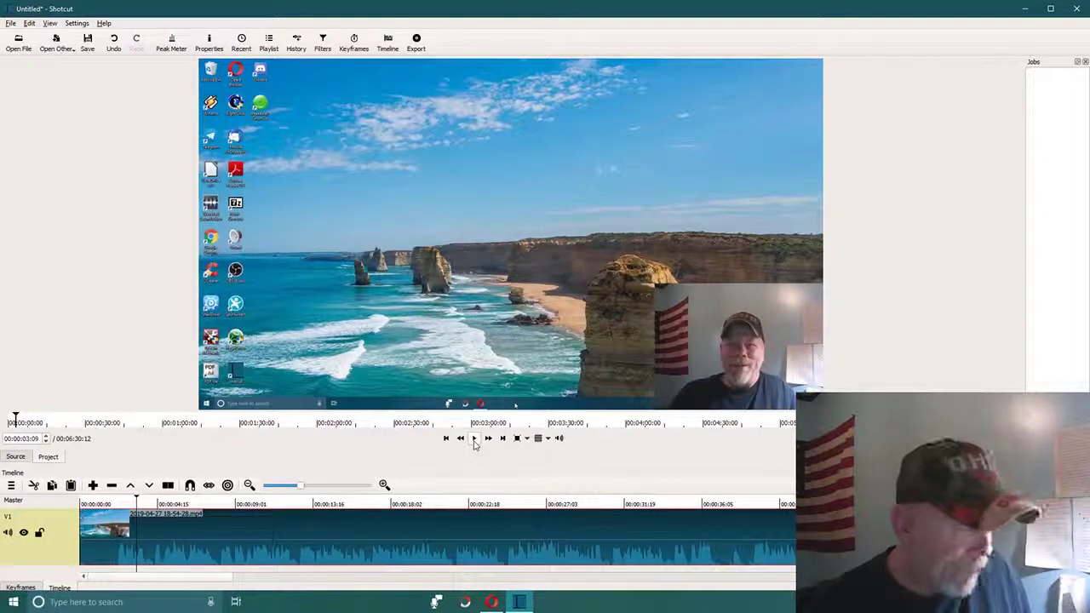
left_click(475, 439)
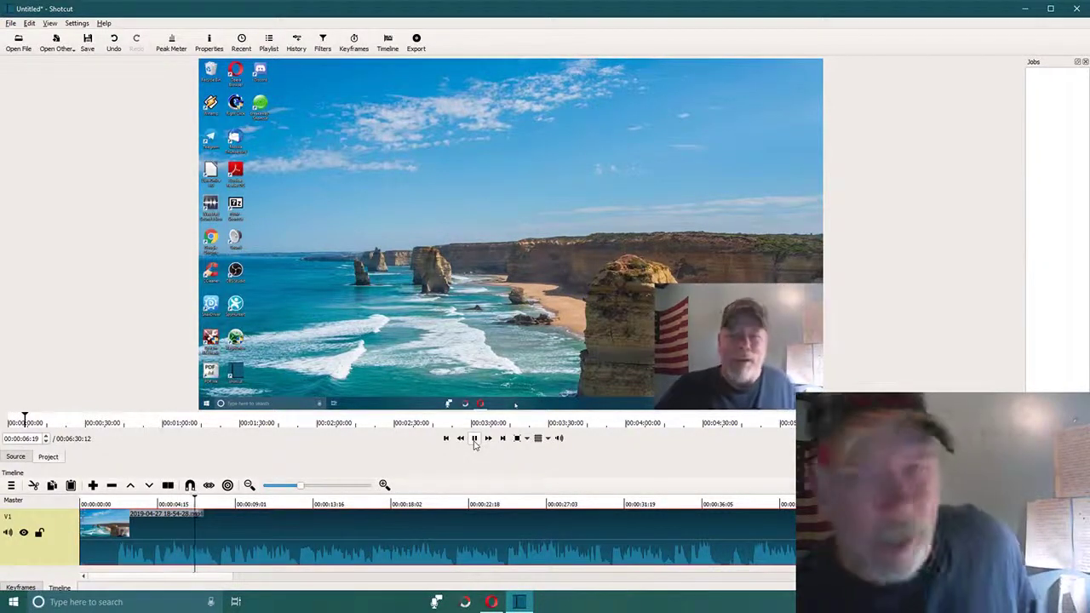
left_click(474, 439)
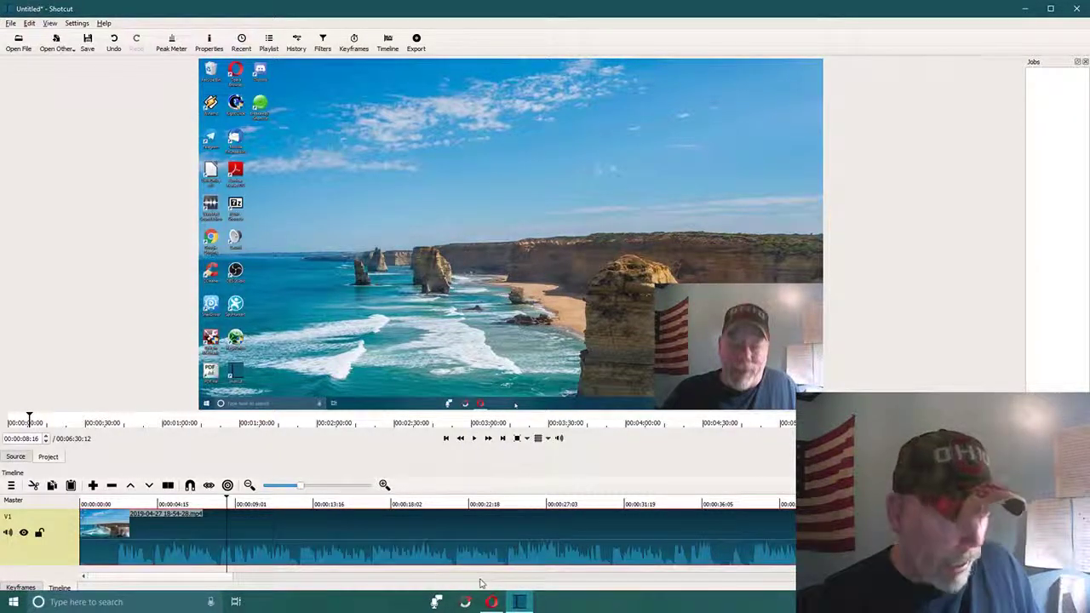
Move to about 00:05:35 in the timeline and play the contact form section up to about 00:05:44.
scroll(232, 583, "right", 10)
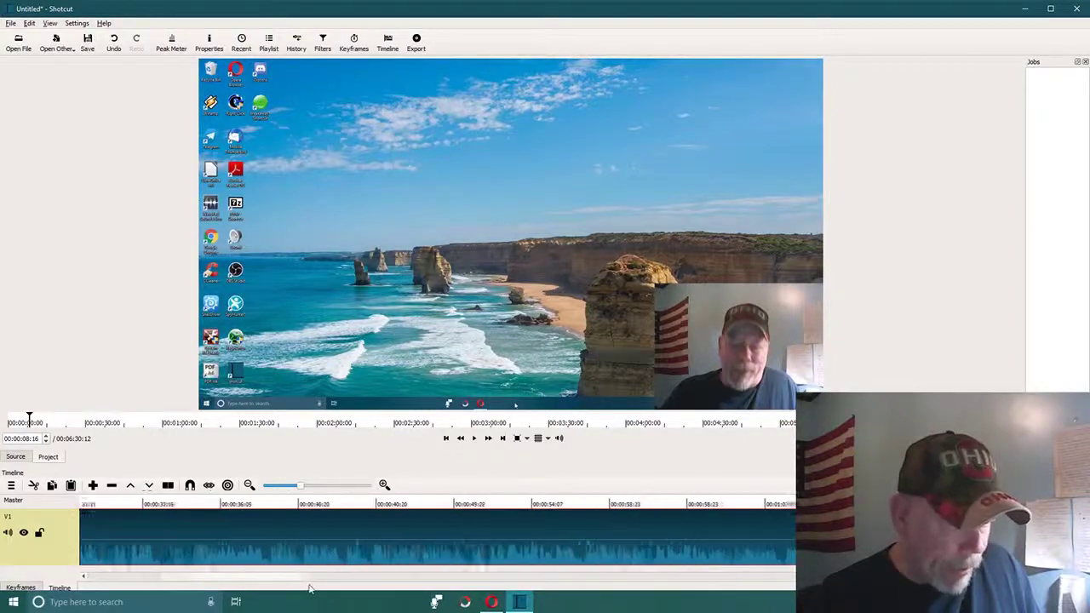
left_click_drag(376, 581, 562, 582)
left_click_drag(733, 540, 1002, 563)
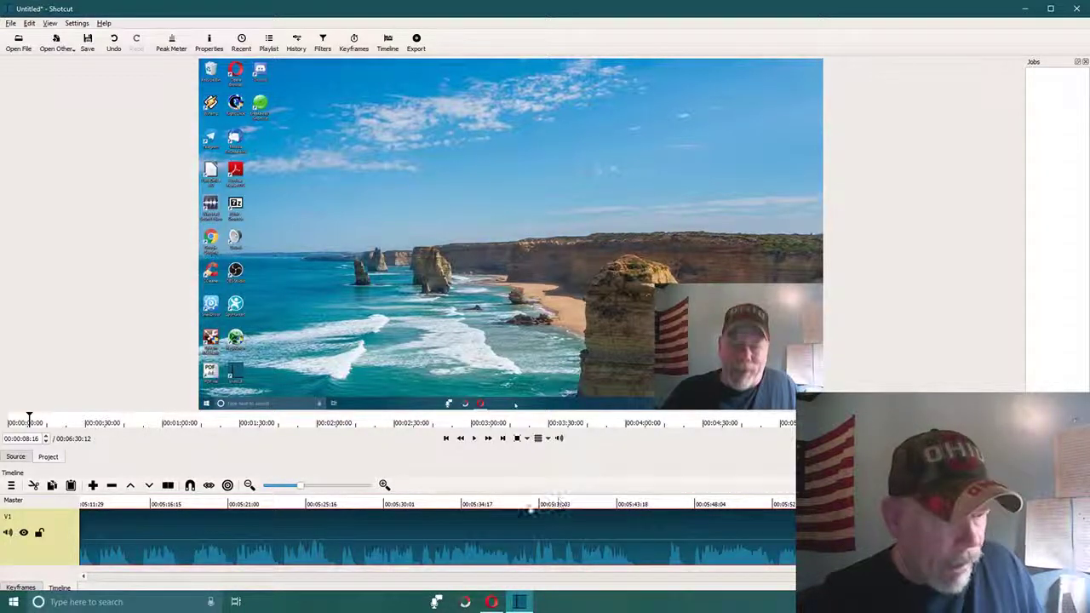
left_click(522, 504)
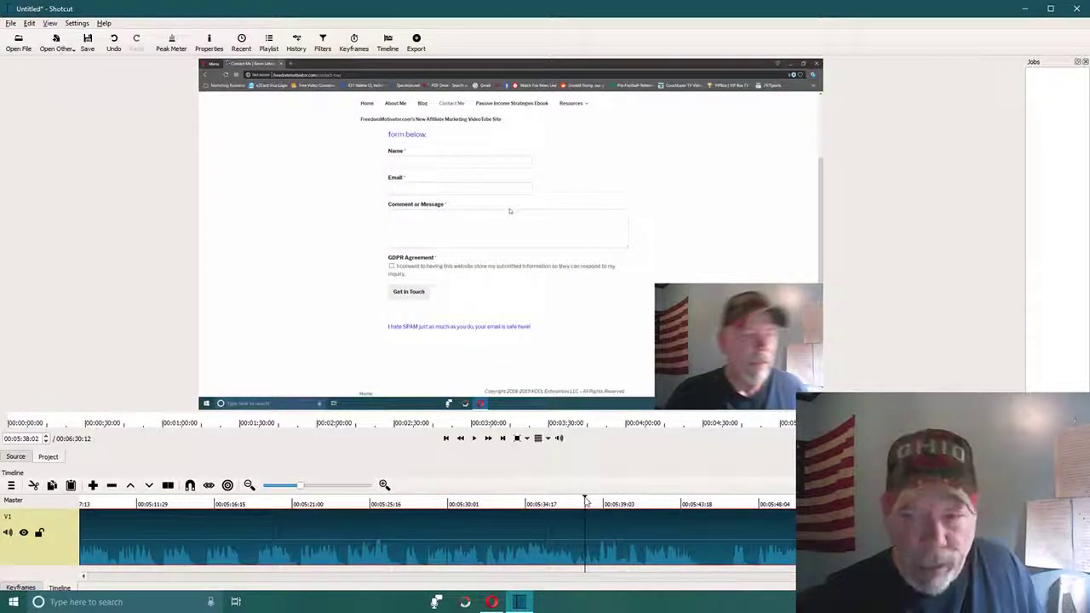
left_click_drag(586, 502, 590, 505)
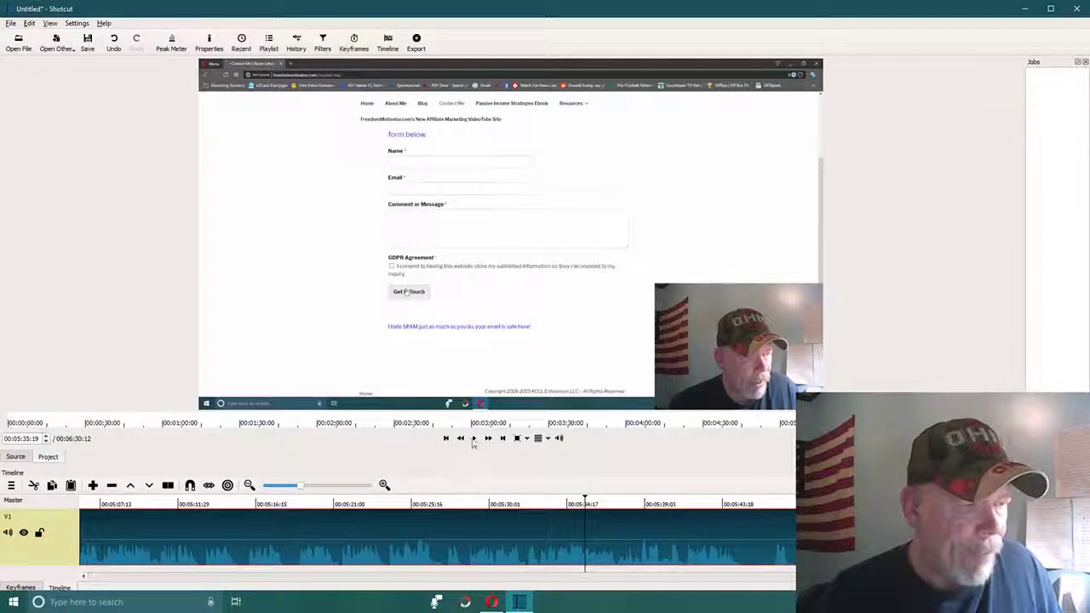
left_click(475, 439)
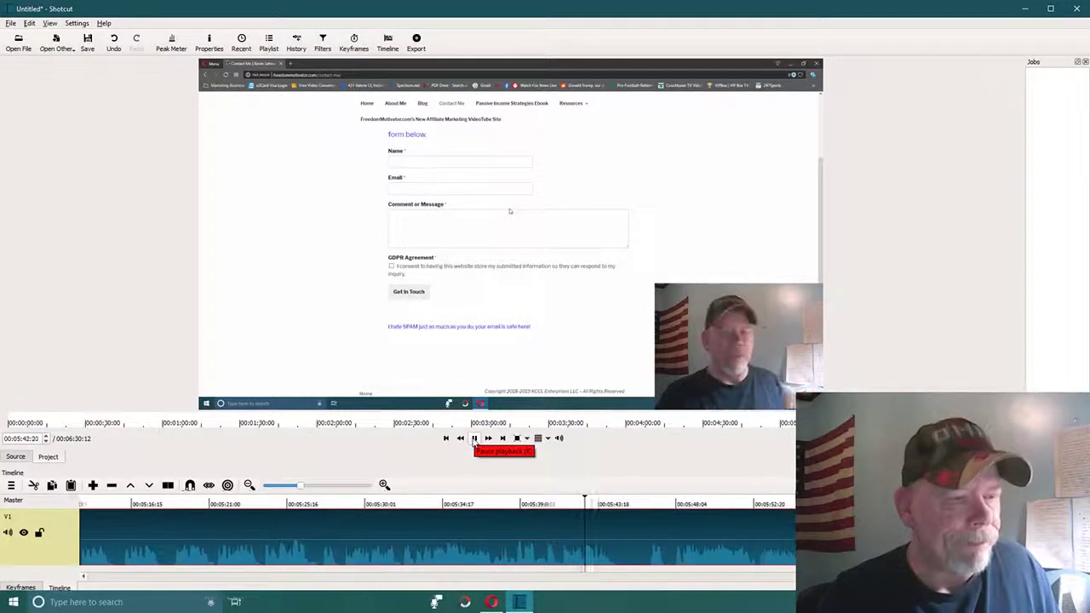
left_click(475, 439)
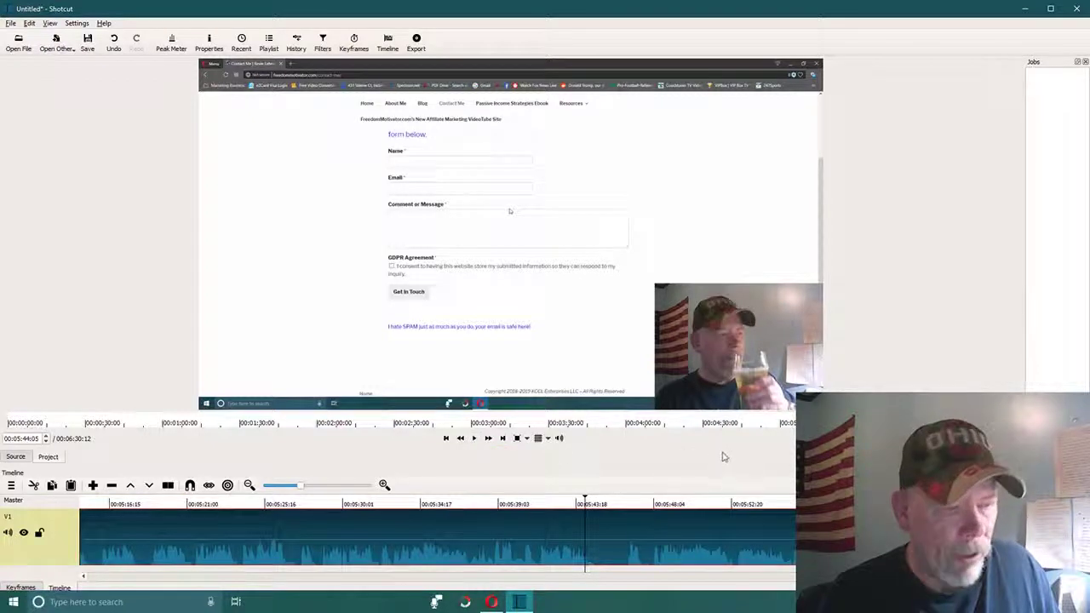
Position the playhead at 00:05:49:21, just before the e-mail address appears in the contact form.
left_click(771, 504)
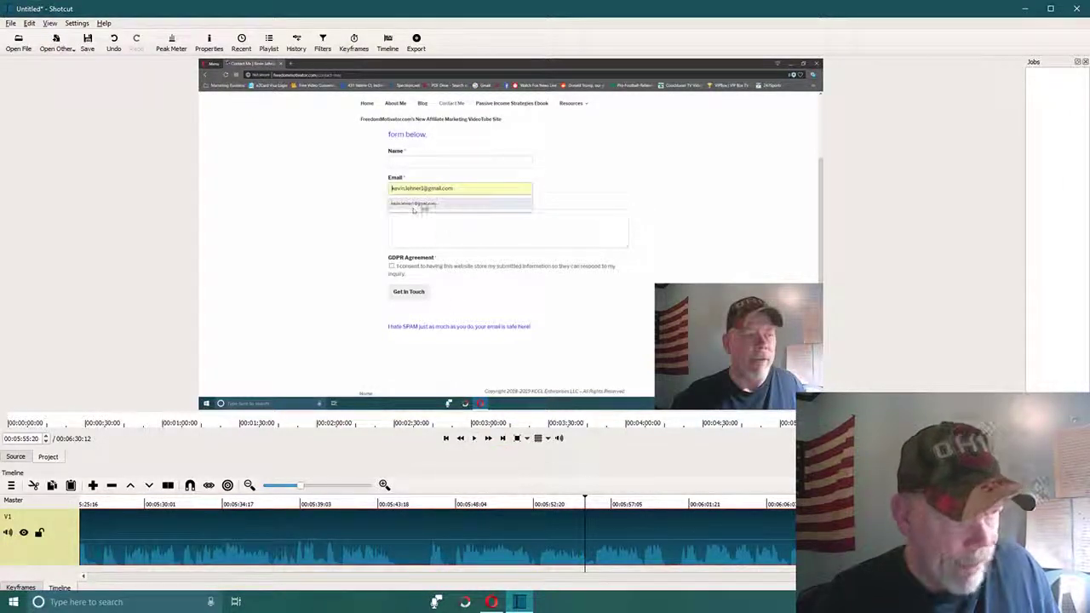
left_click(532, 506)
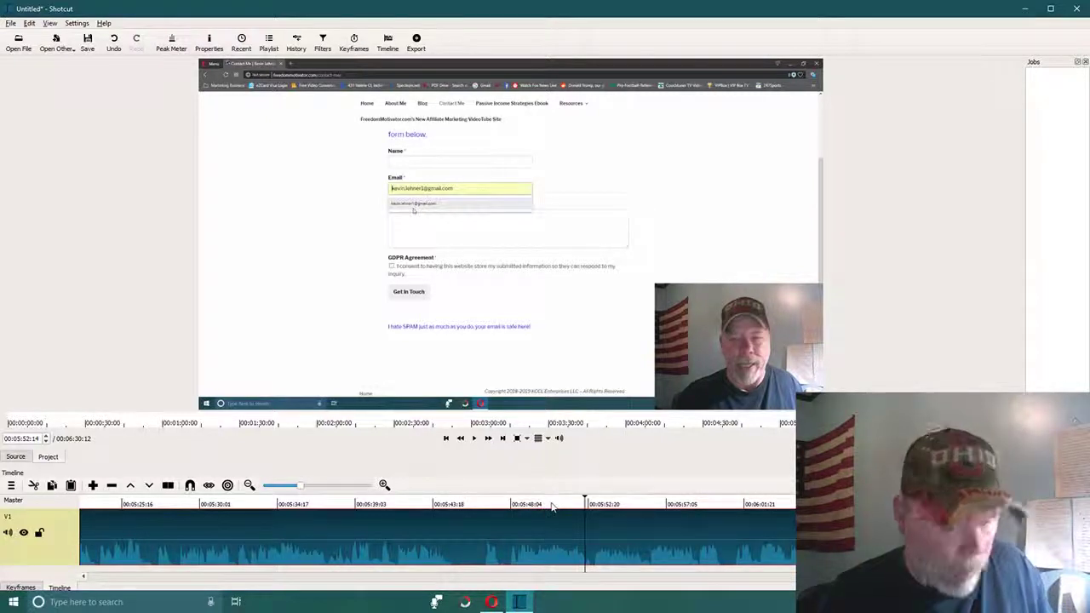
left_click(551, 506)
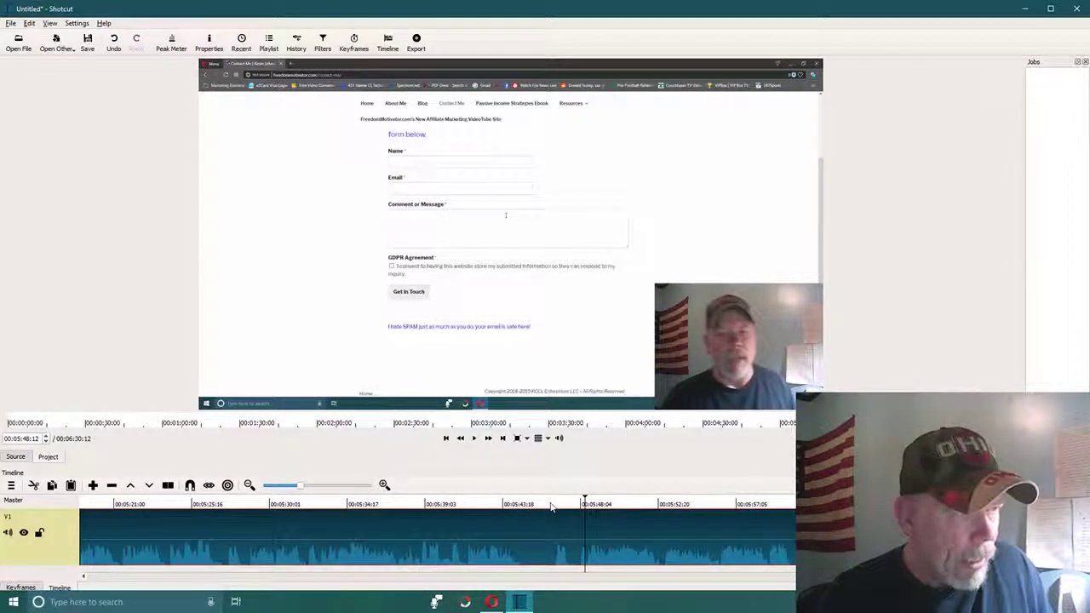
left_click(475, 439)
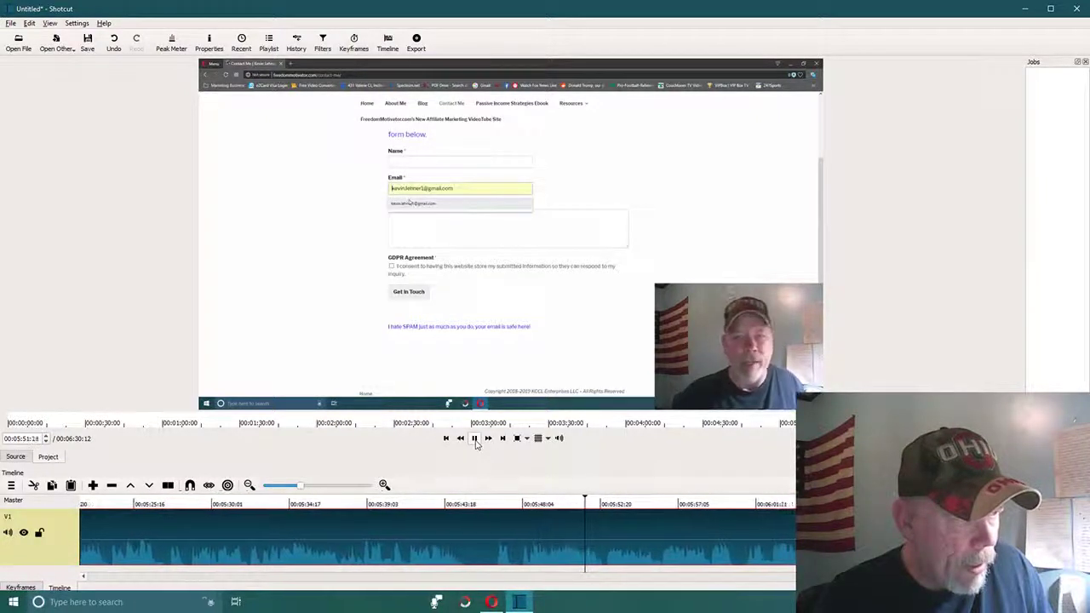
left_click(476, 442)
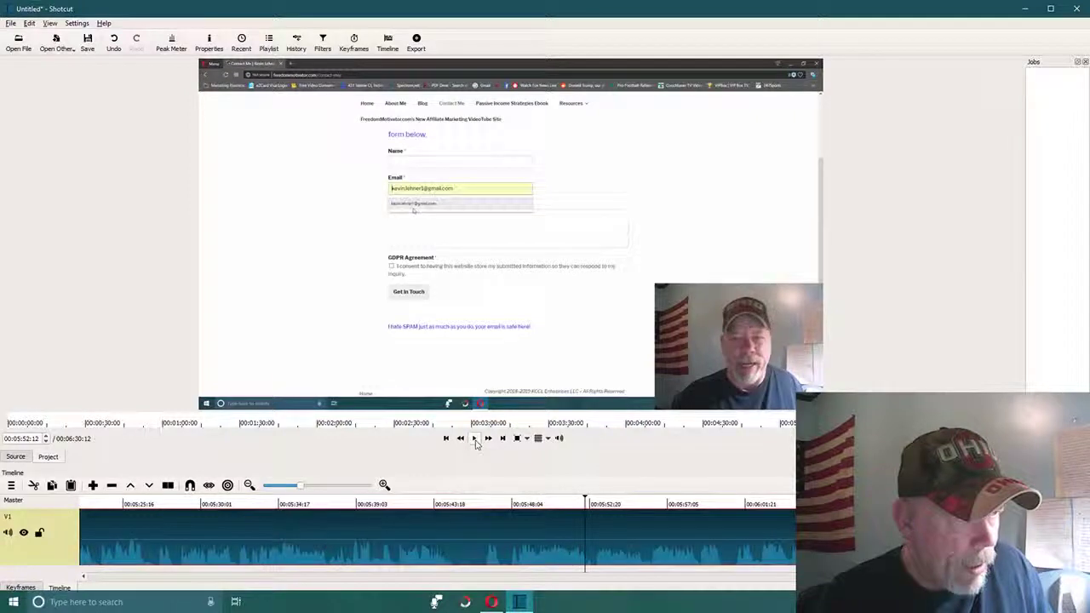
left_click(550, 504)
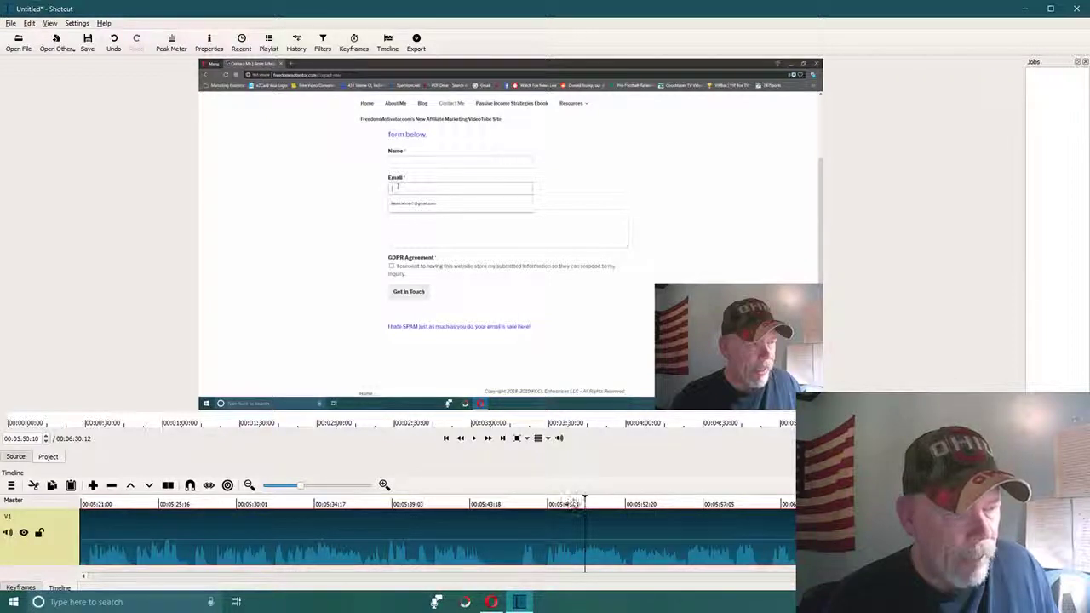
left_click(575, 504)
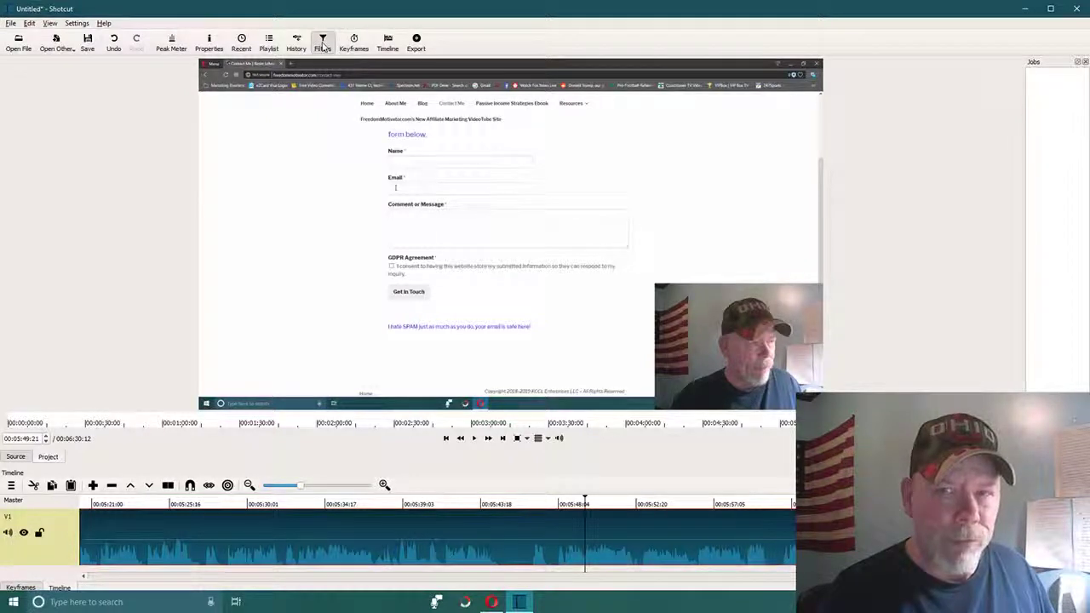
Display the clip's filters and split the clip at 00:05:49:21, just before the e-mail address appears.
left_click(74, 25)
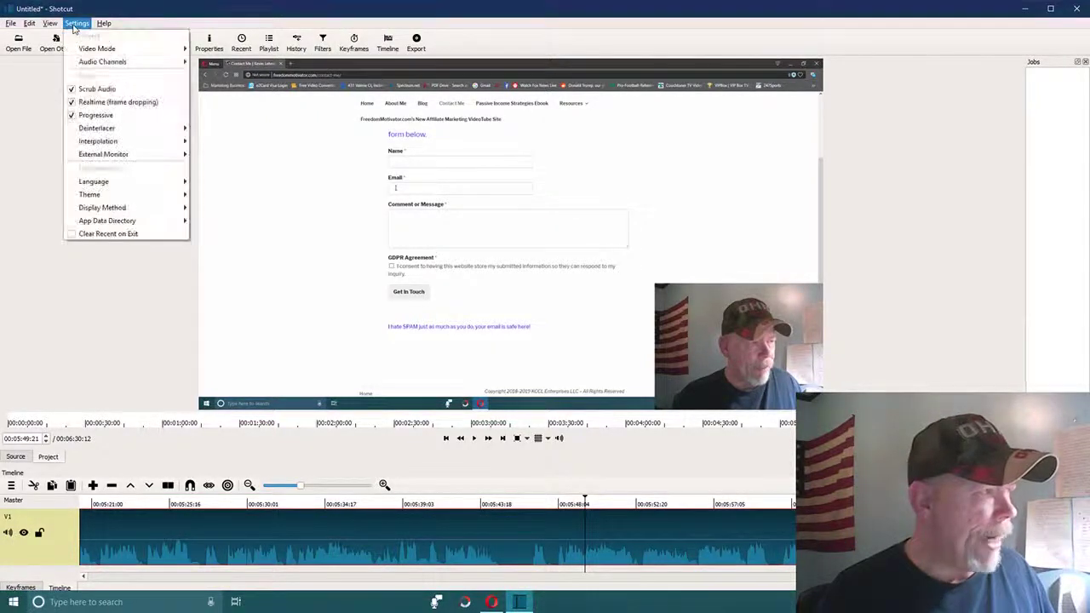
mouse_move(48, 25)
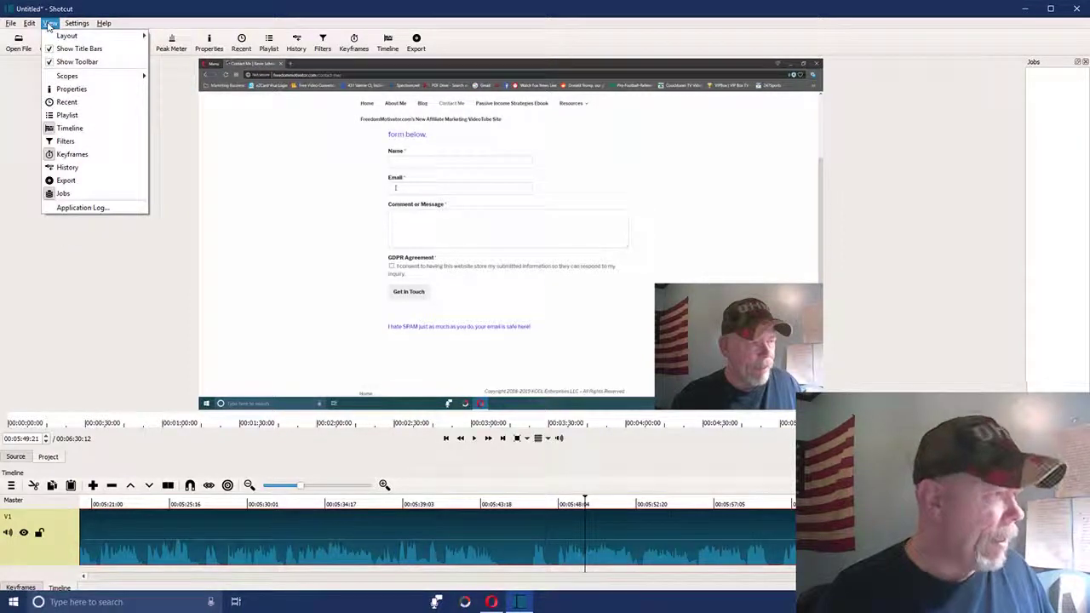
left_click(68, 143)
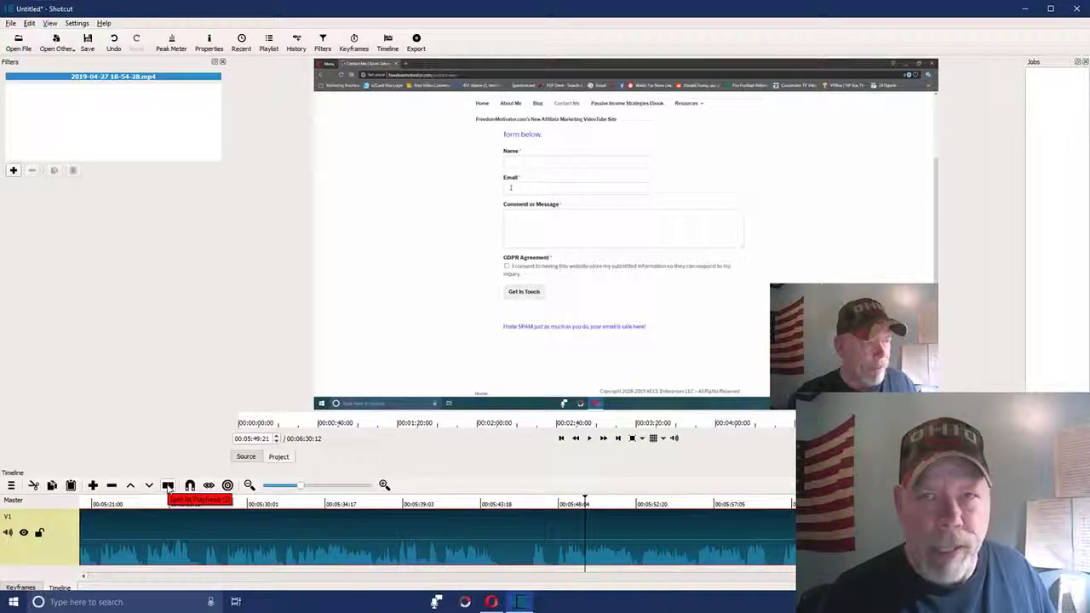
left_click(168, 485)
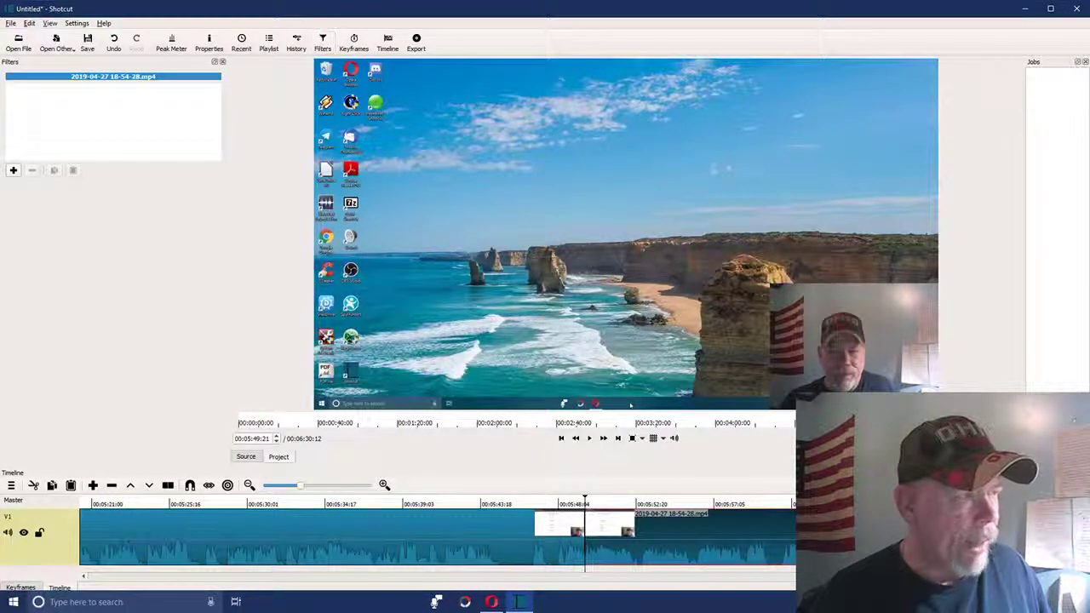
Add the video filter Mask: Simple Shape to the clip.
left_click(50, 23)
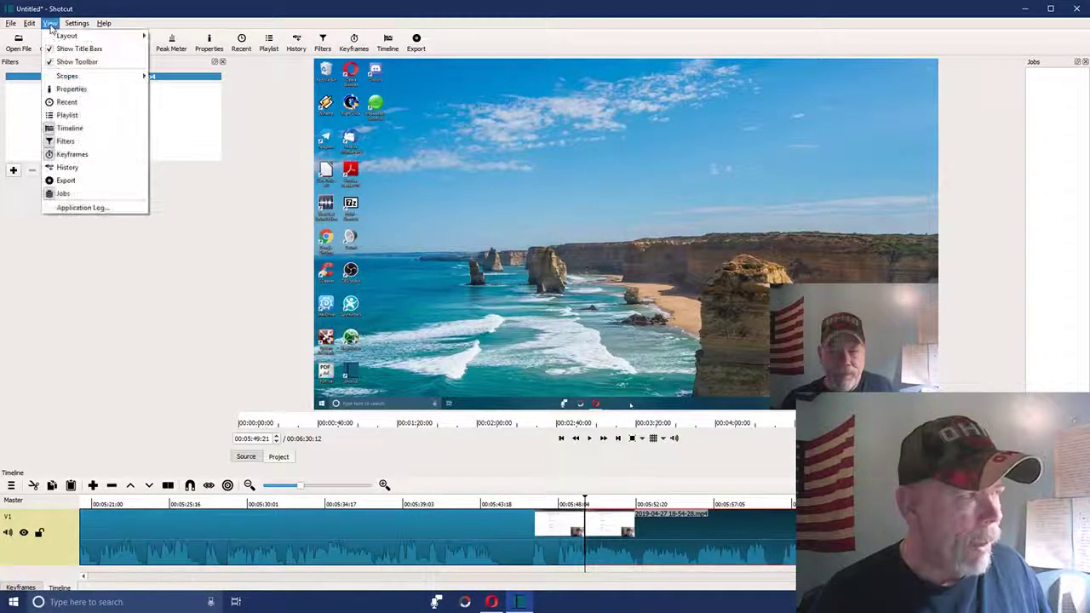
left_click(70, 143)
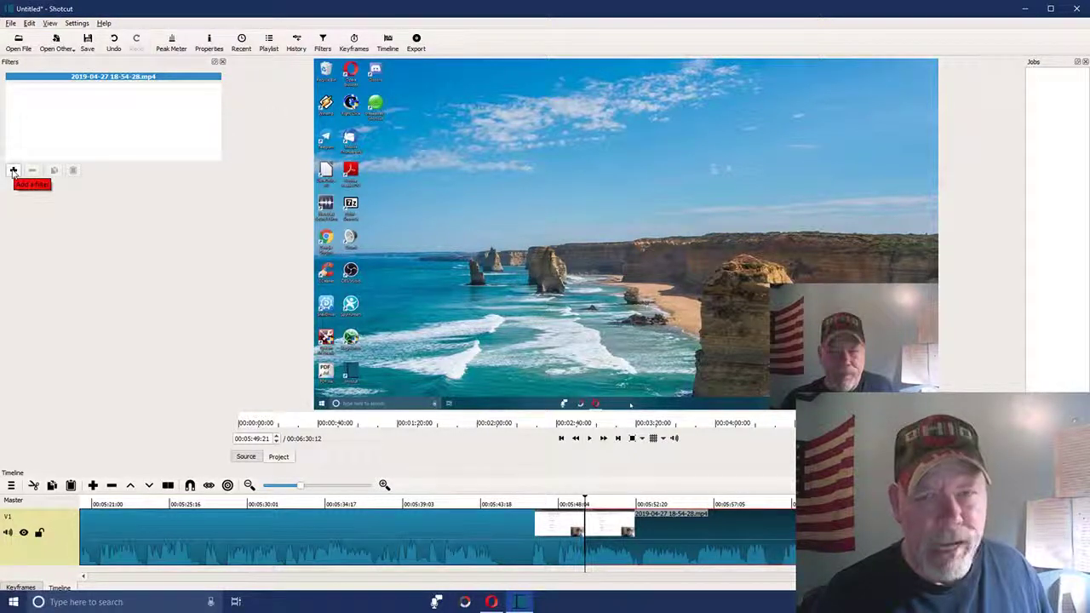
left_click(13, 170)
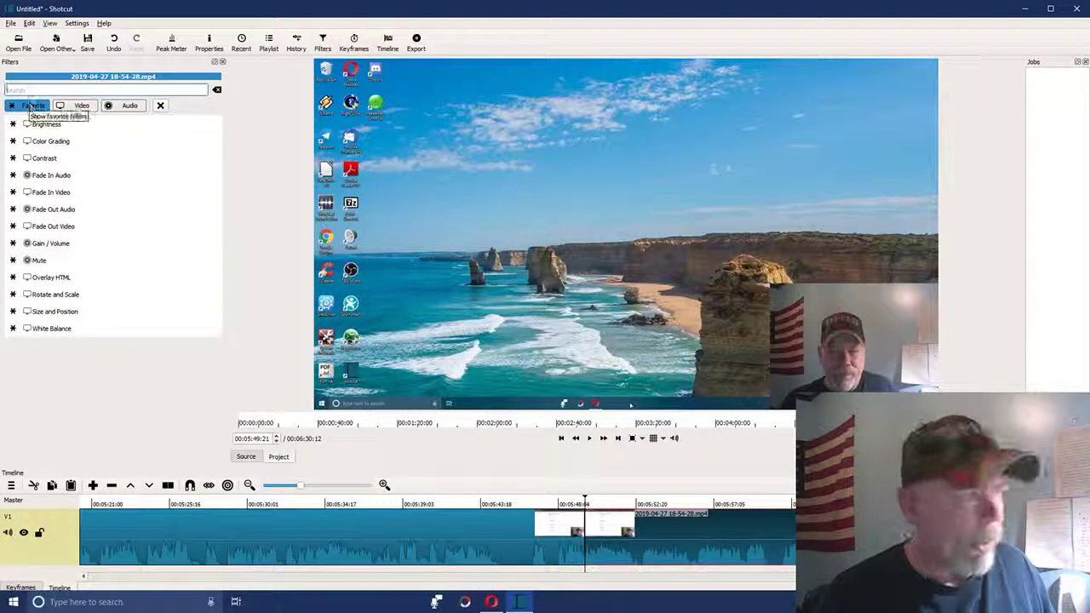
left_click(127, 107)
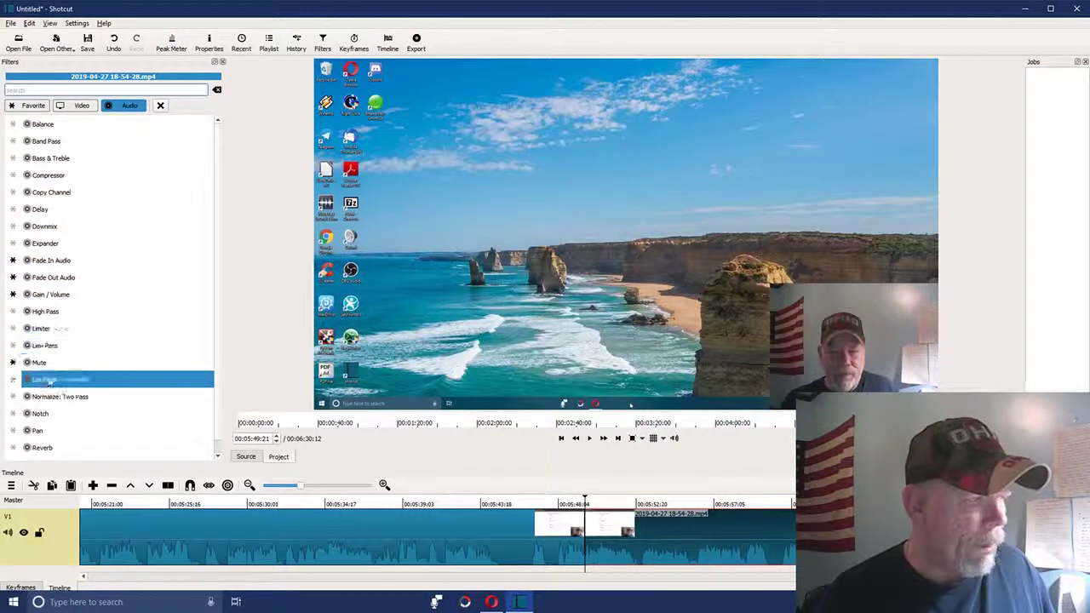
left_click(82, 106)
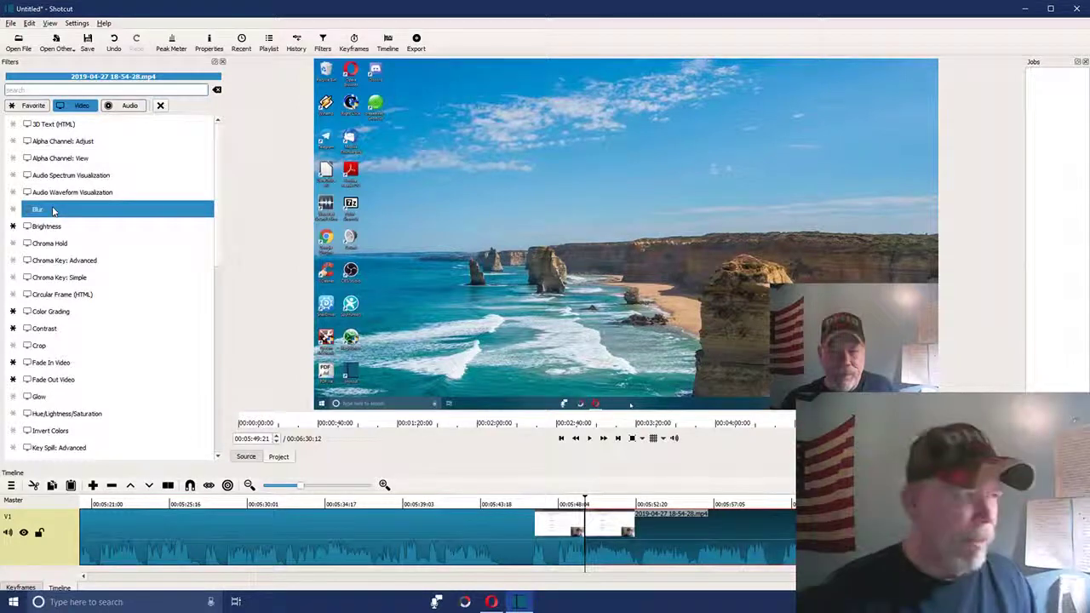
scroll(140, 237, "down", 2)
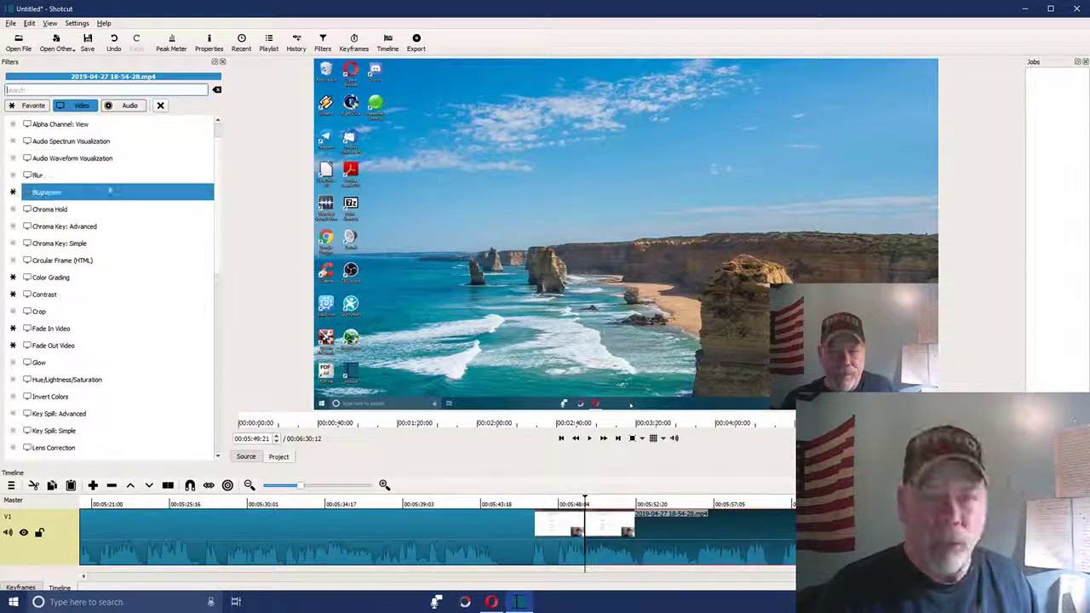
scroll(108, 189, "down", 6)
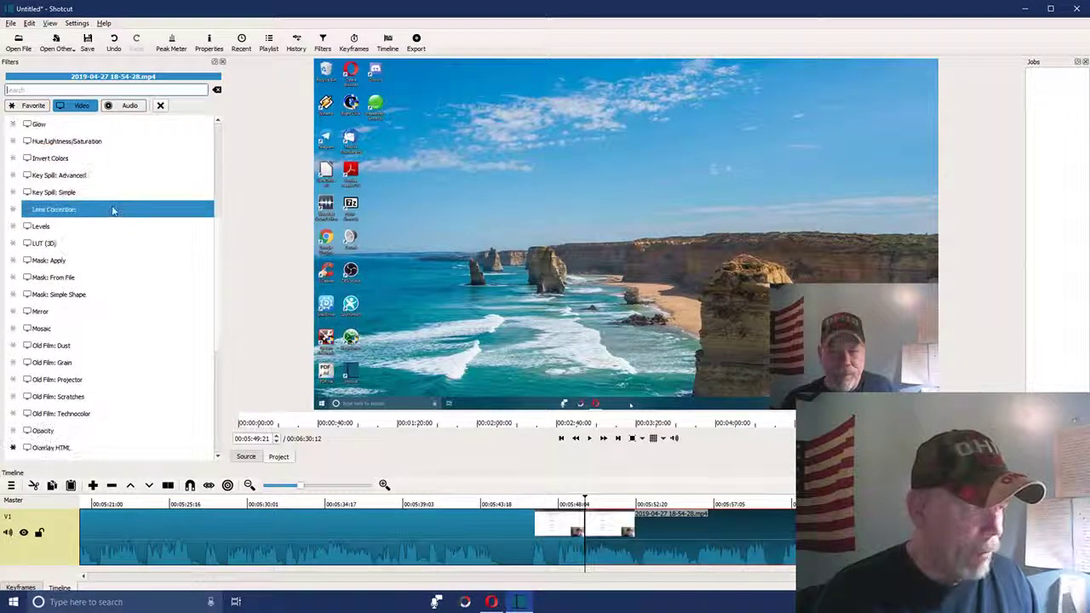
left_click(63, 295)
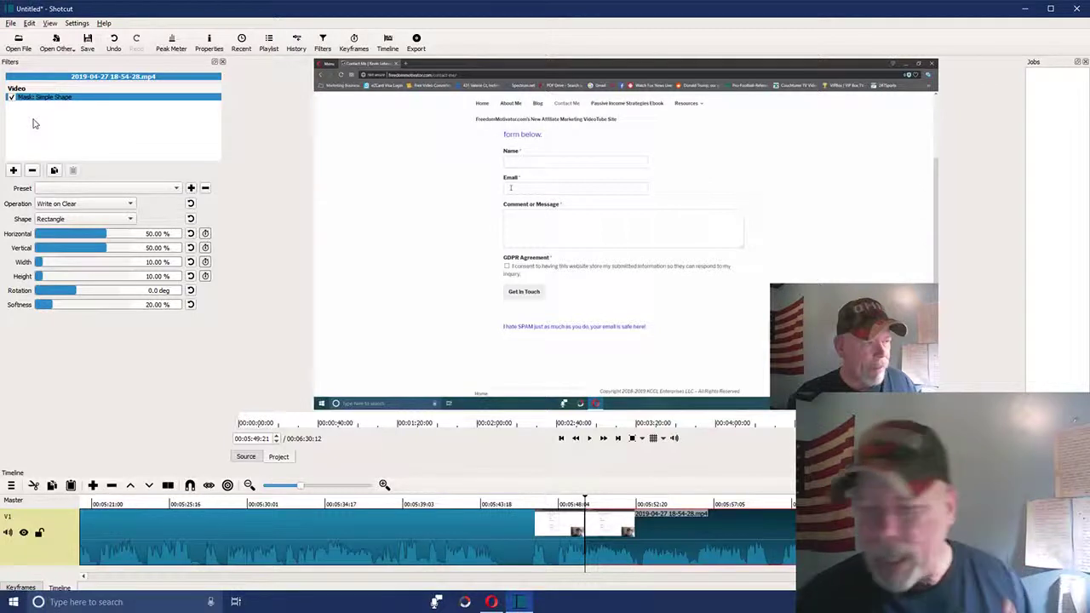
Add the Blur and Mask: Apply video filters after the simple shape mask.
left_click(13, 171)
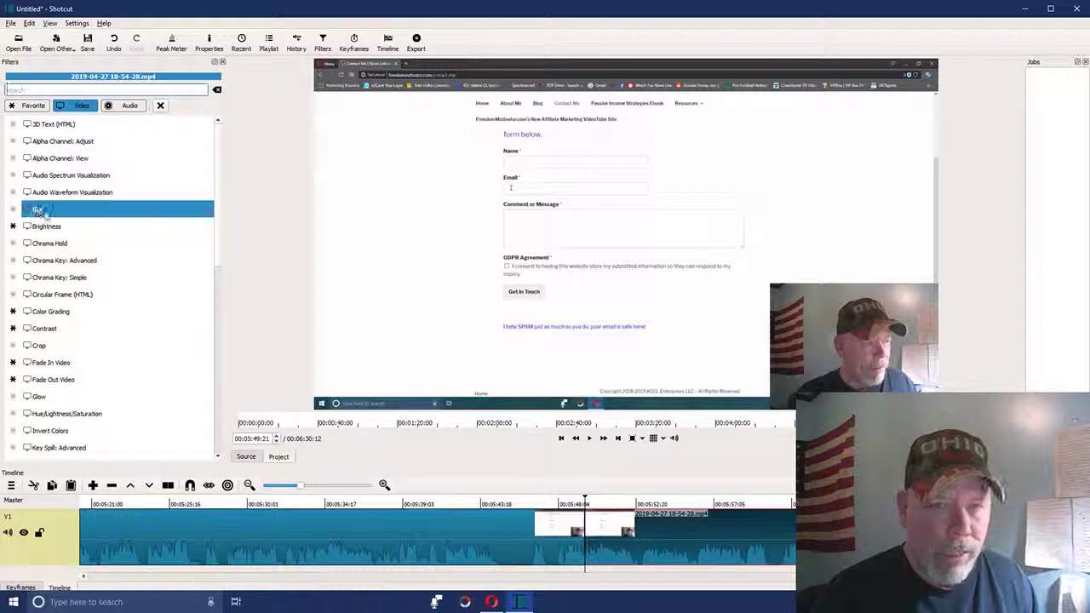
left_click(37, 209)
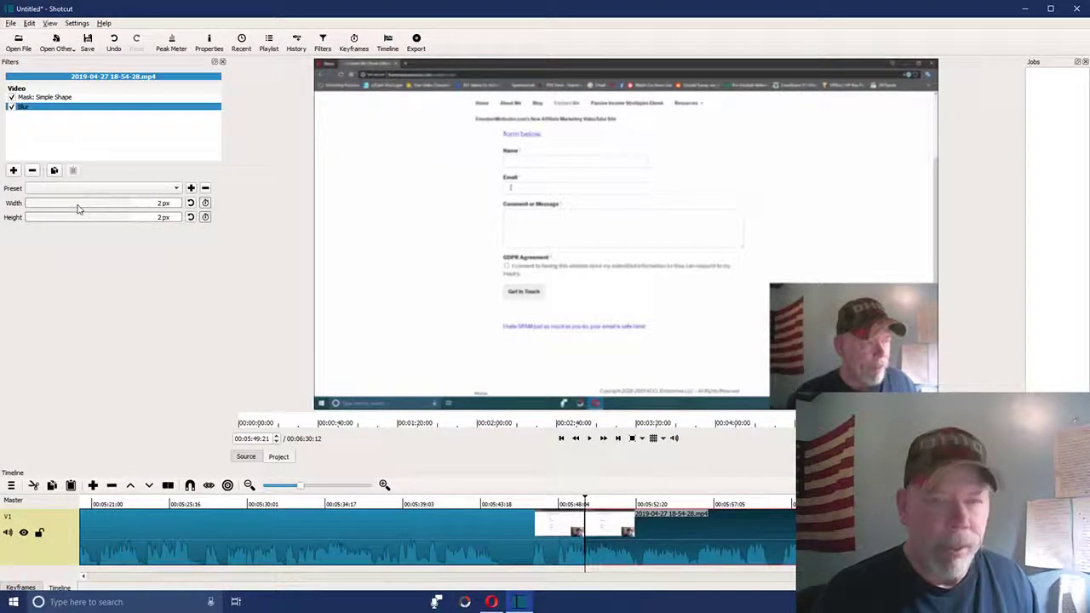
left_click(14, 171)
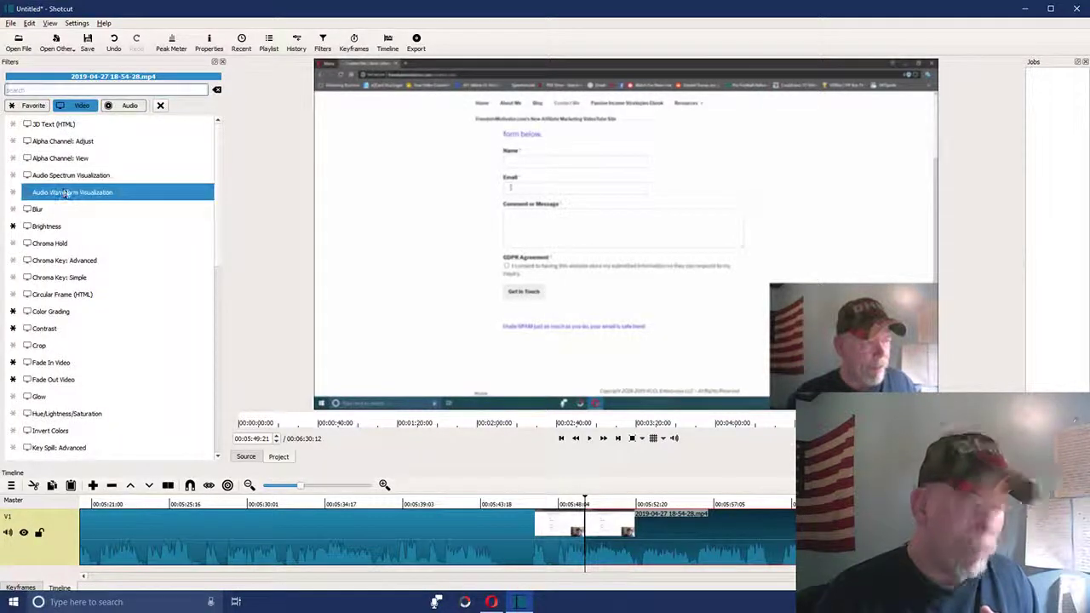
scroll(68, 193, "down", 5)
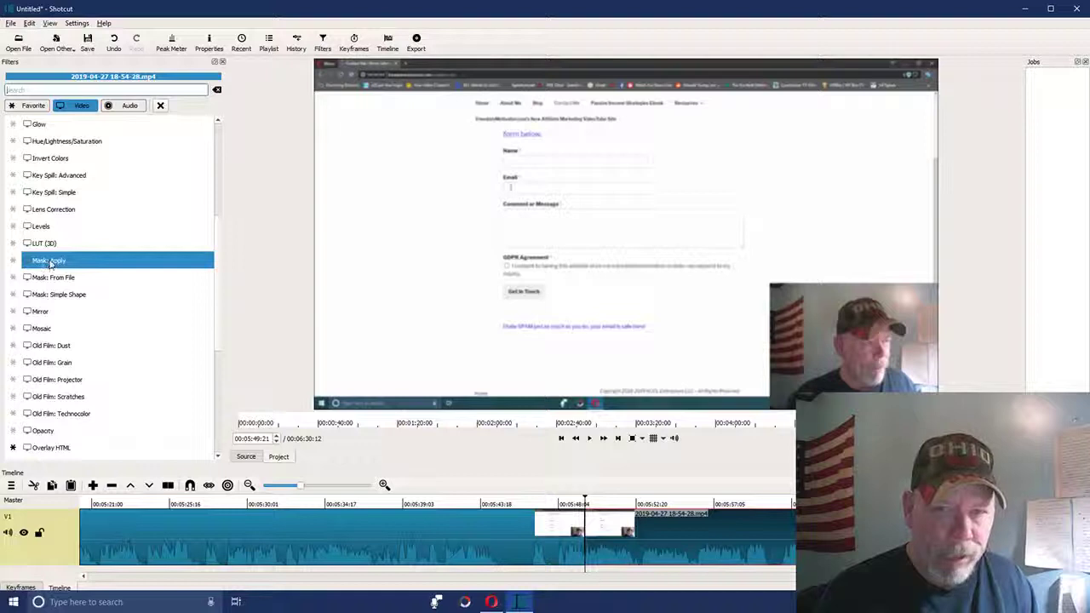
left_click(51, 261)
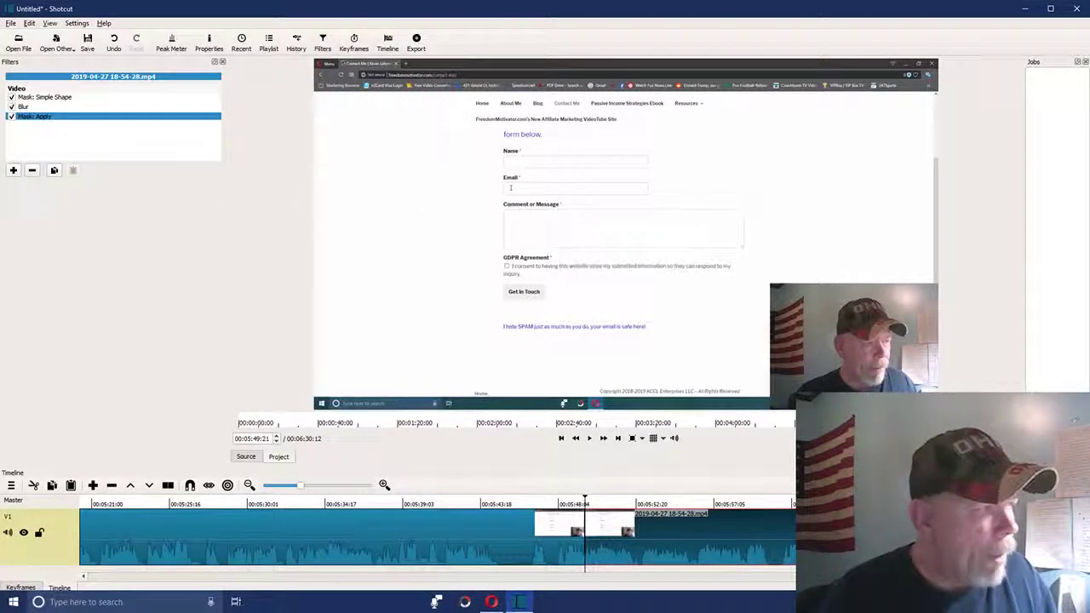
Try the simple shape mask at 0% softness, 25.43% width, 22.54% height, -10.98% horizontal and -53.76% vertical.
left_click(48, 100)
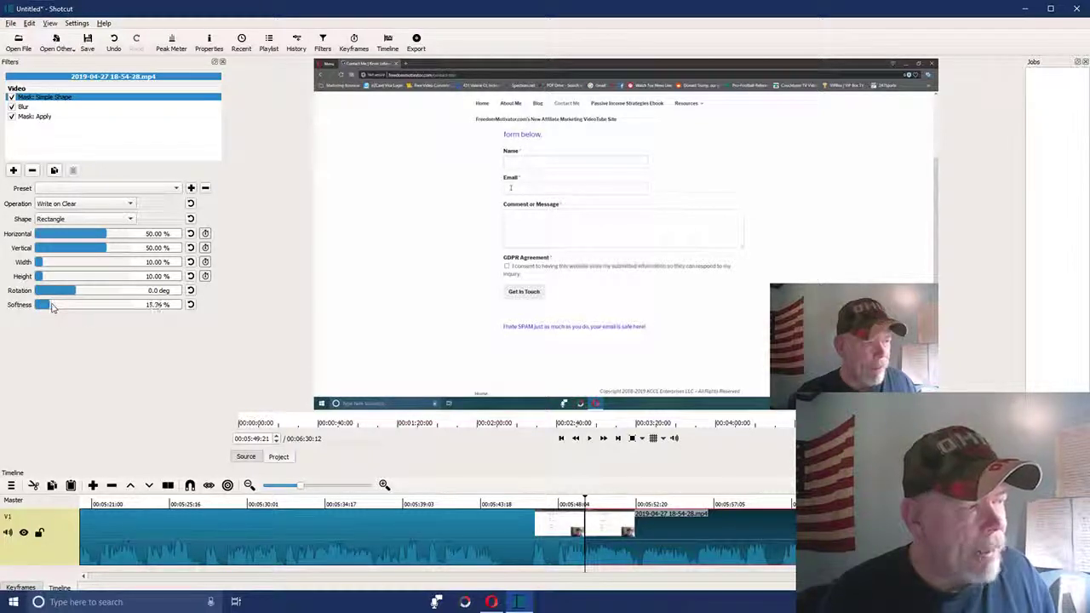
left_click_drag(51, 307, 32, 308)
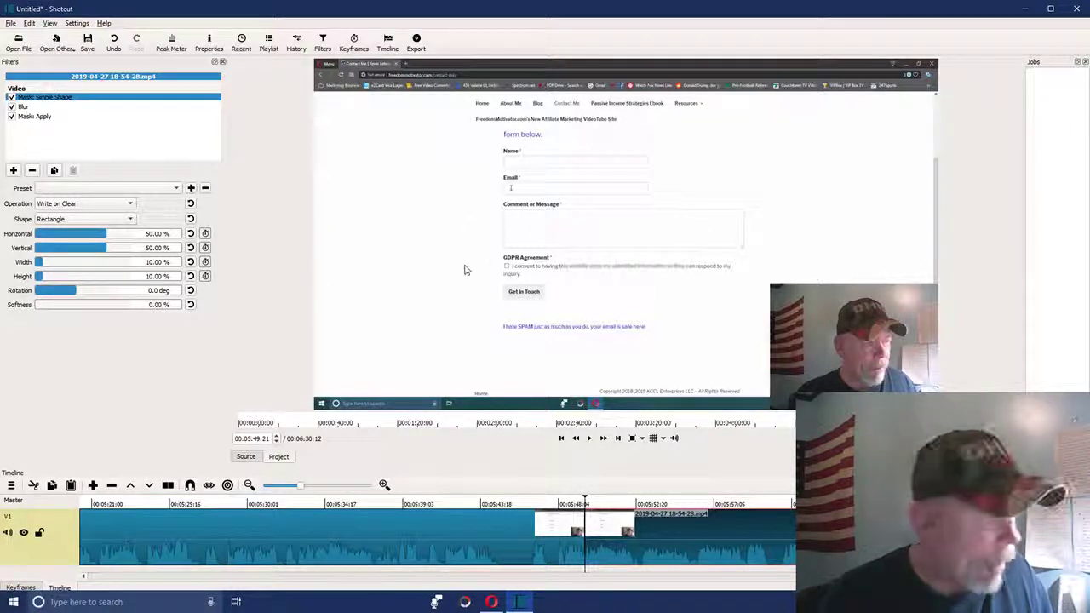
left_click(41, 266)
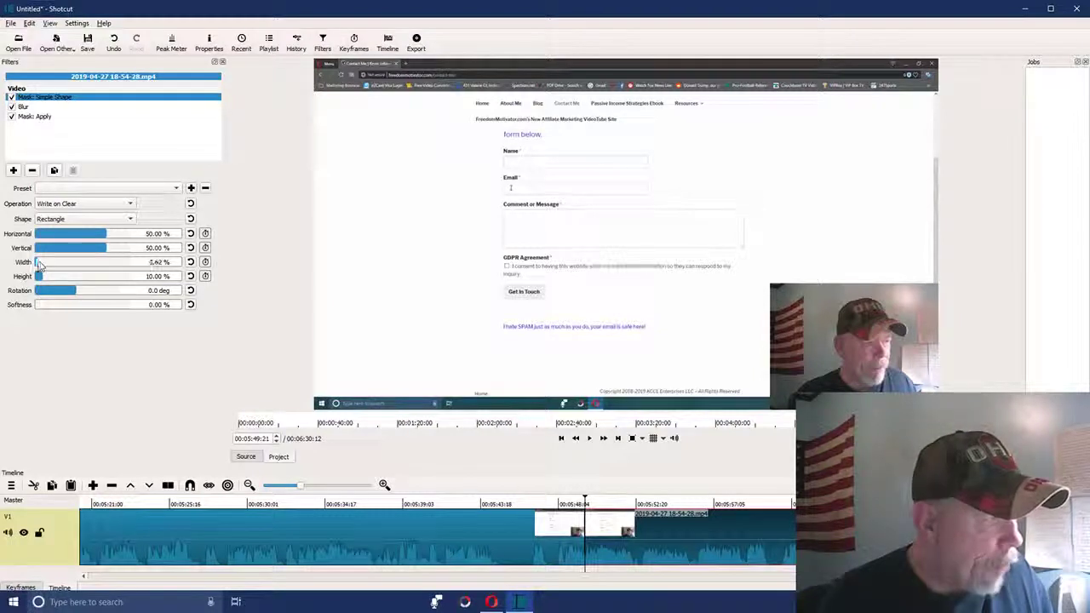
left_click_drag(40, 267, 58, 281)
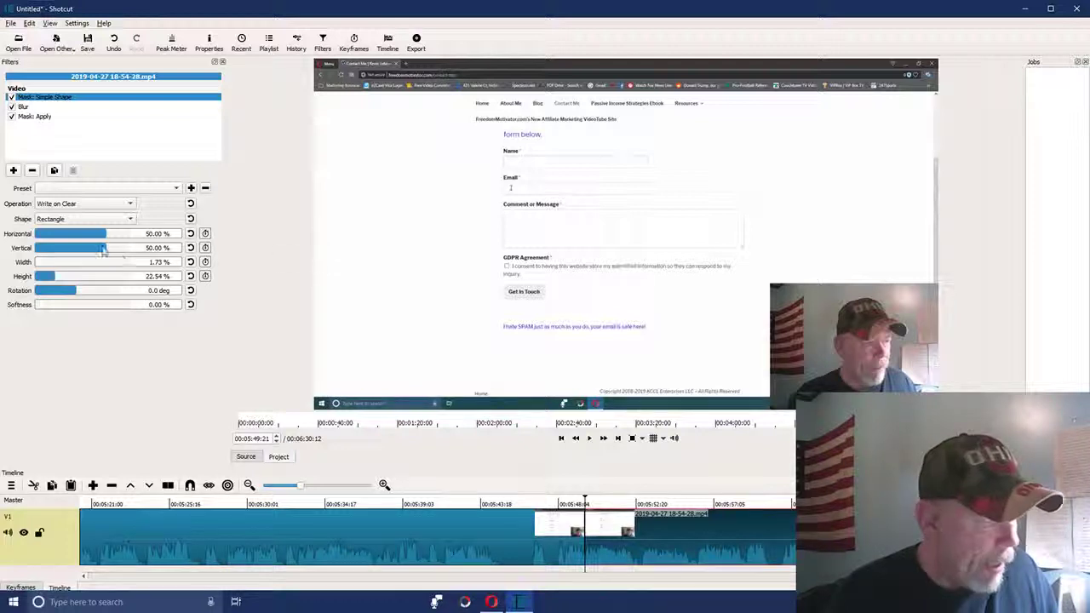
left_click_drag(105, 237, 37, 236)
left_click_drag(104, 249, 77, 240)
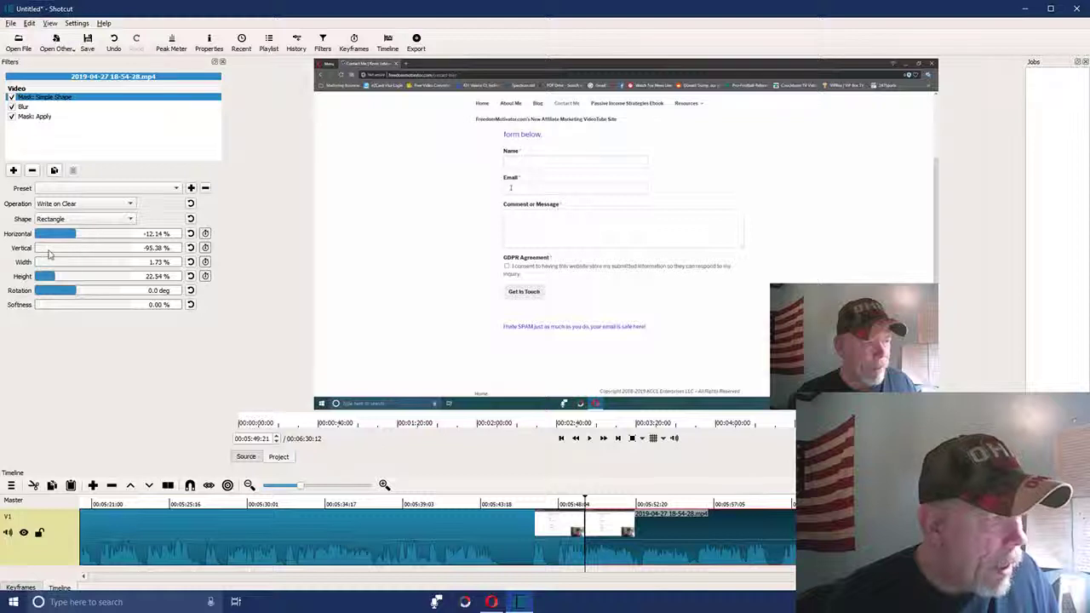
left_click_drag(37, 248, 55, 267)
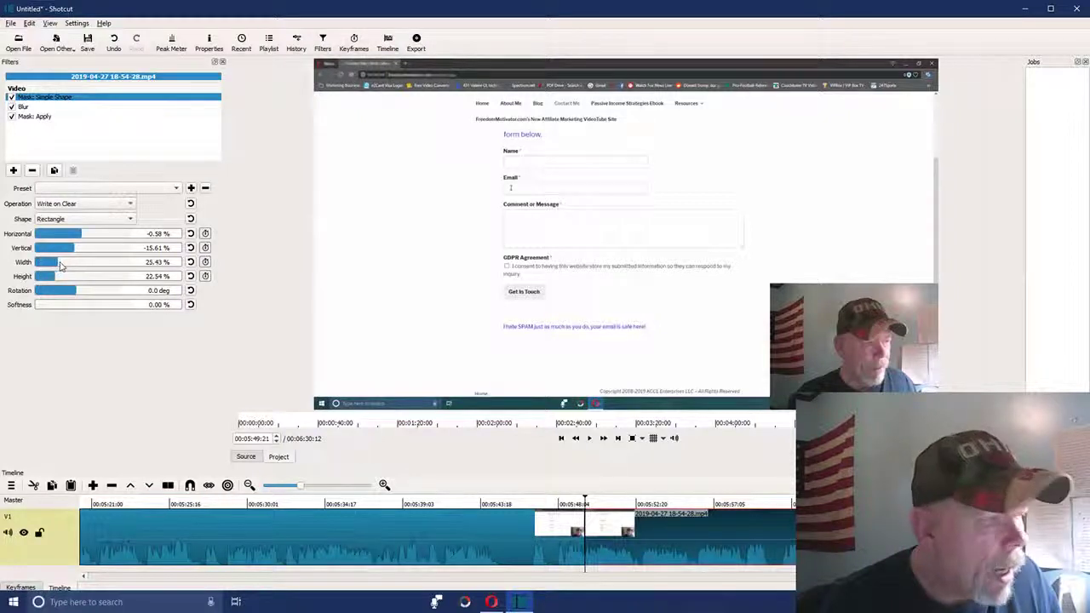
mouse_move(71, 248)
left_mouse_down()
mouse_move(57, 249)
mouse_move(130, 250)
mouse_move(37, 251)
mouse_move(71, 239)
left_mouse_up()
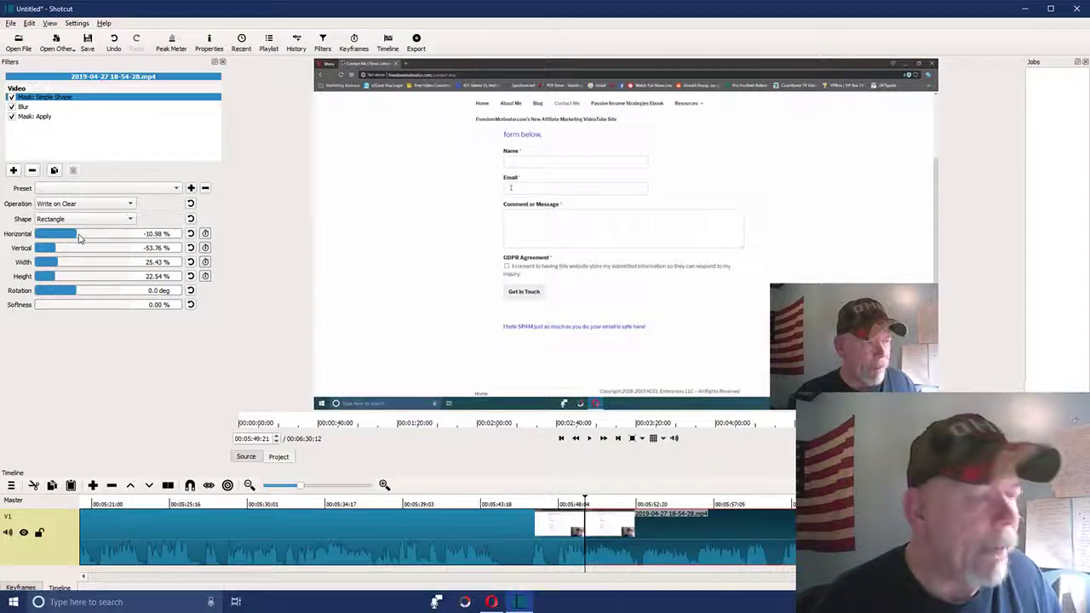
Reset the mask's horizontal, vertical, width, height and softness values to their defaults.
left_click(190, 234)
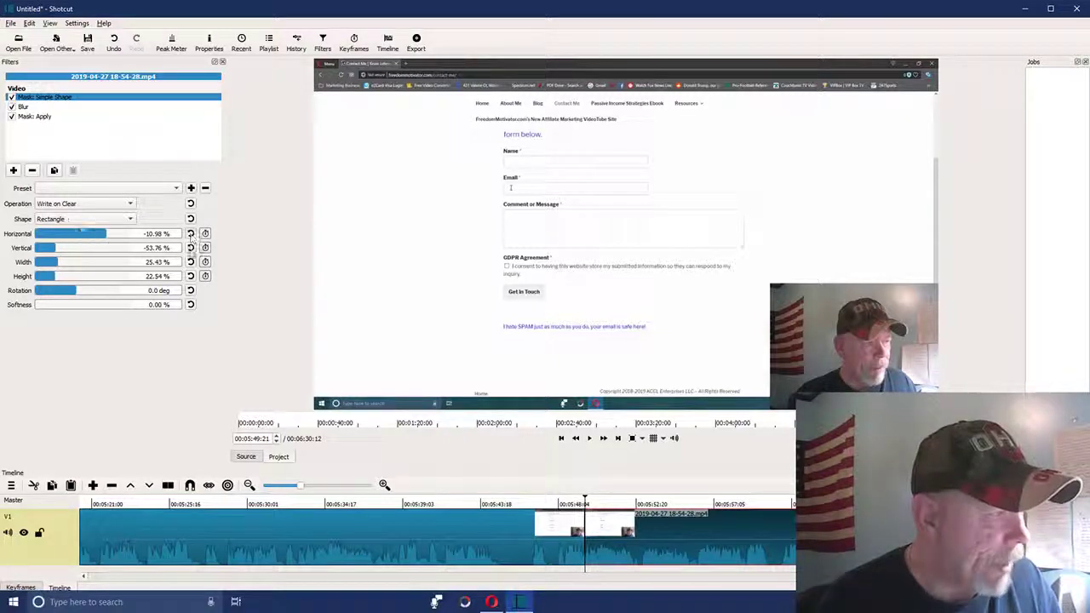
left_click(190, 248)
left_click(190, 262)
left_click(190, 276)
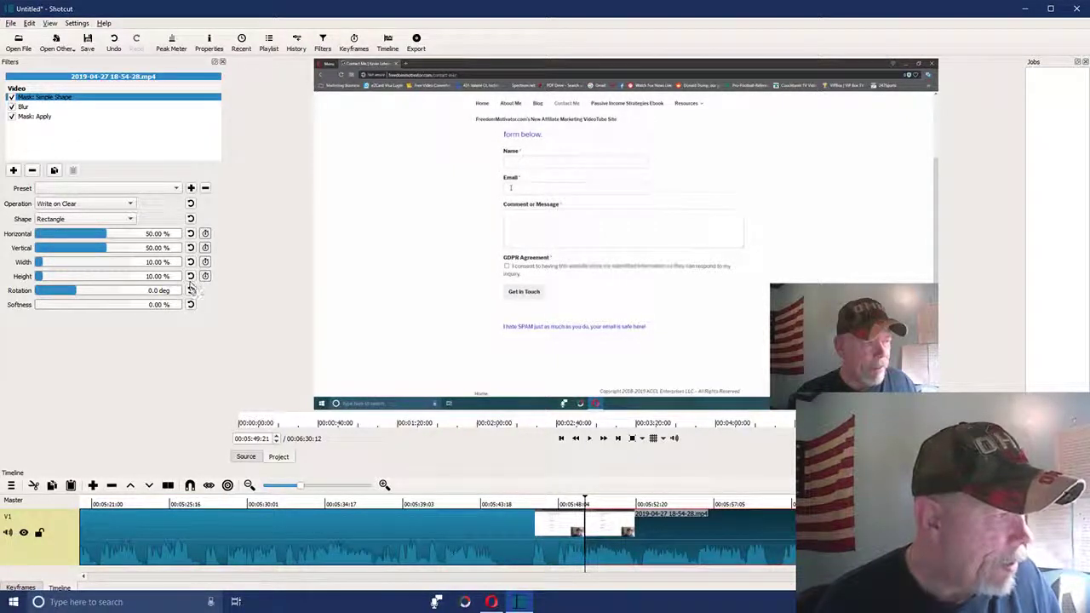
left_click(190, 304)
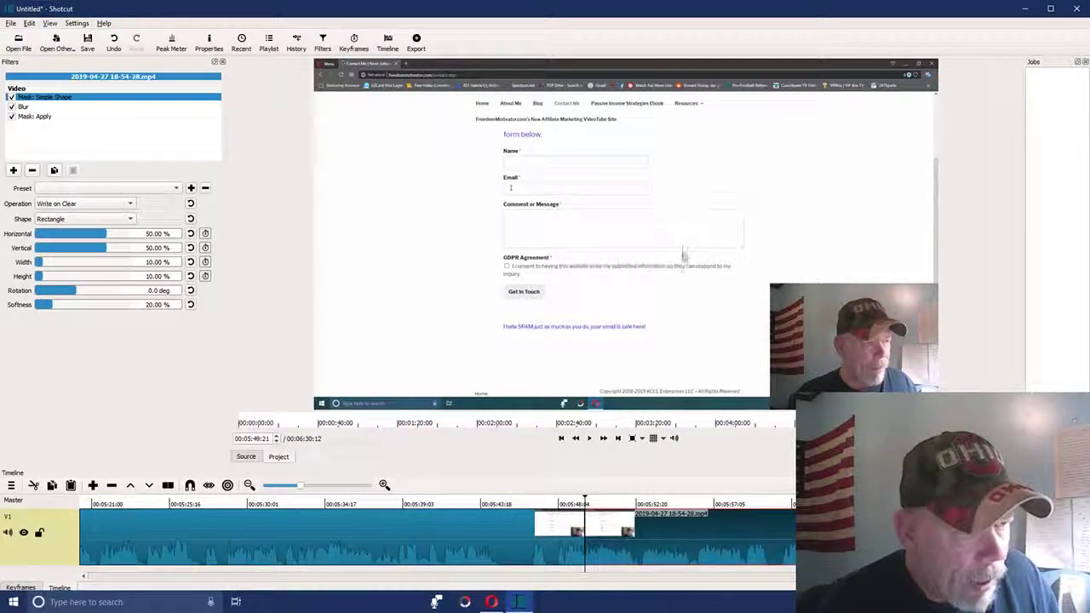
Use a Rectangle for the mask shape and position it at 6.36% horizontal and 38.73% vertical, near the Email field.
left_click(61, 220)
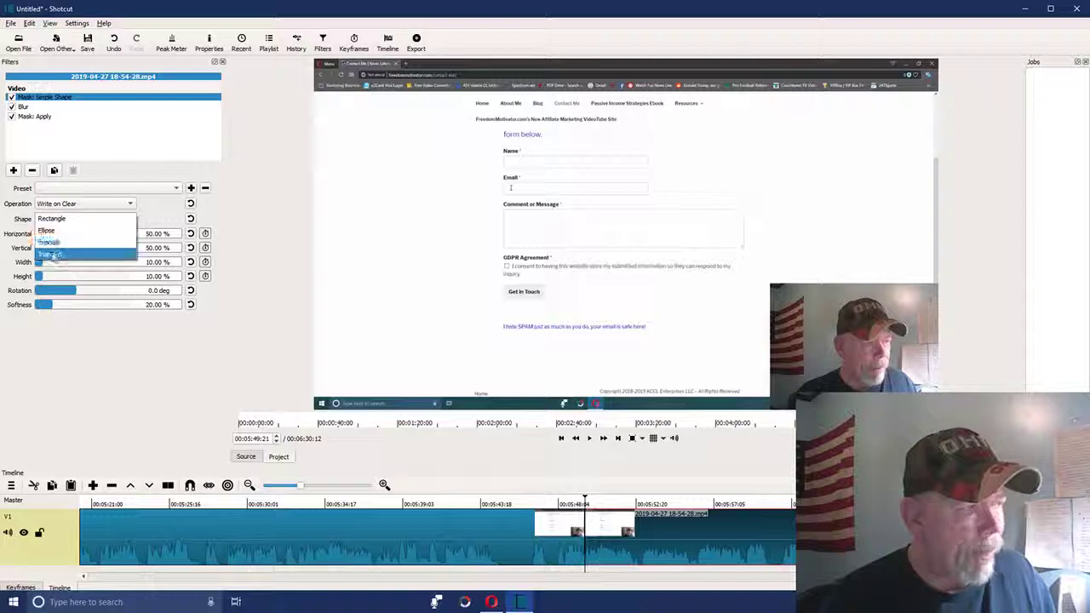
left_click(55, 219)
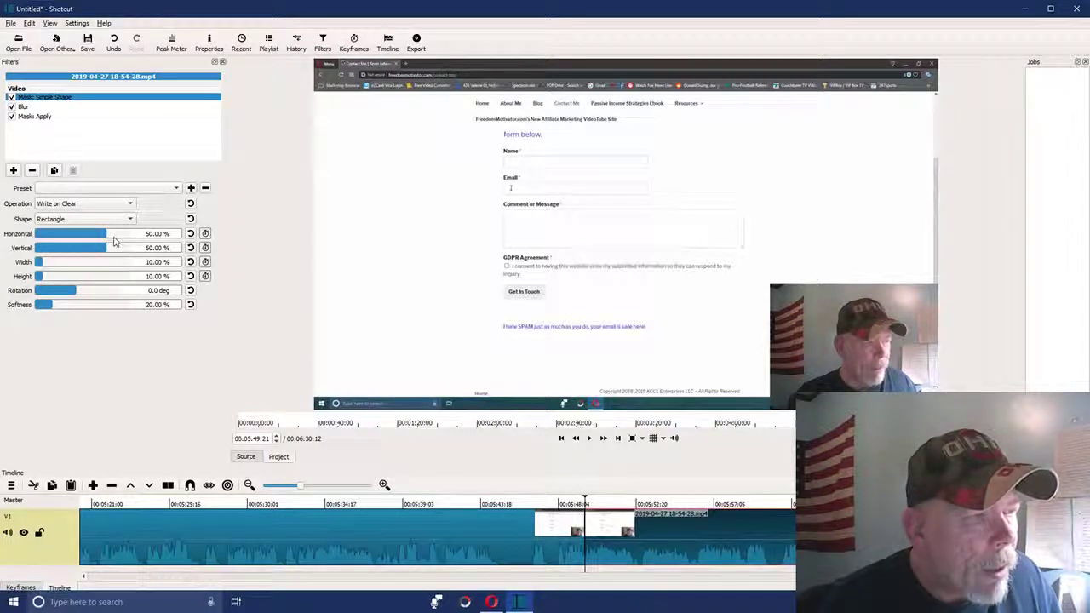
mouse_move(91, 242)
left_mouse_down()
mouse_move(113, 238)
mouse_move(85, 240)
left_mouse_up()
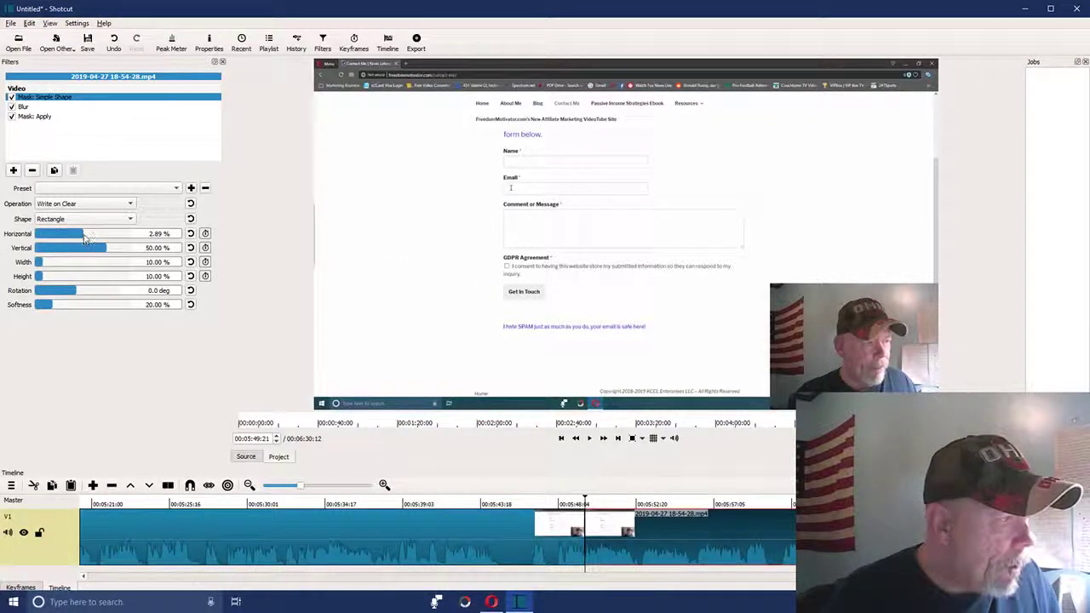
mouse_move(86, 239)
left_mouse_down()
mouse_move(119, 239)
mouse_move(88, 240)
mouse_move(103, 249)
left_mouse_up()
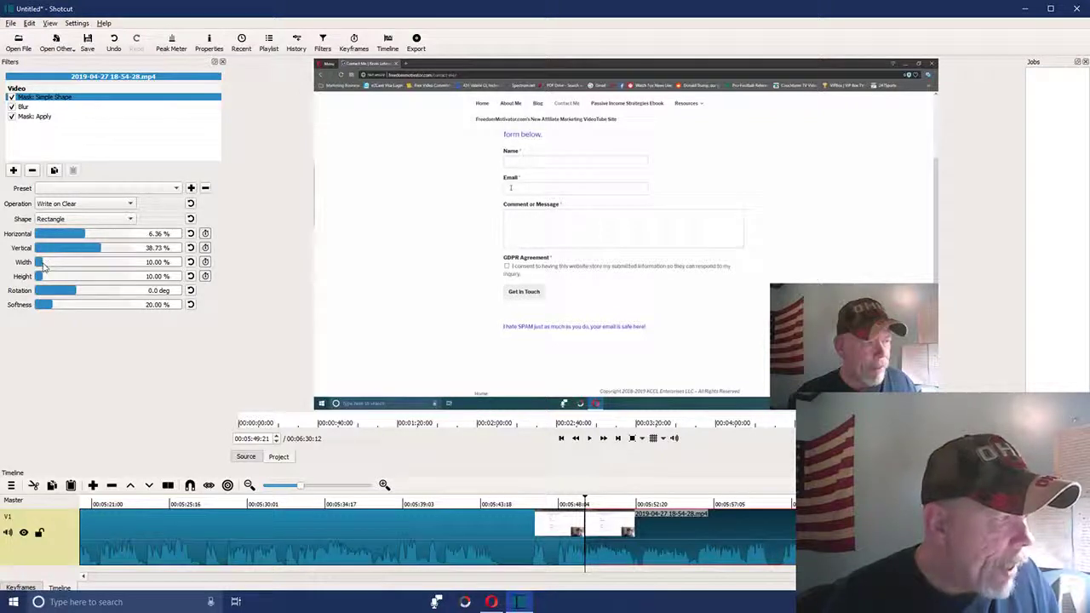
Widen the rectangular mask to 49.13% to stretch the blurred area along the Email field.
left_click_drag(46, 263, 68, 267)
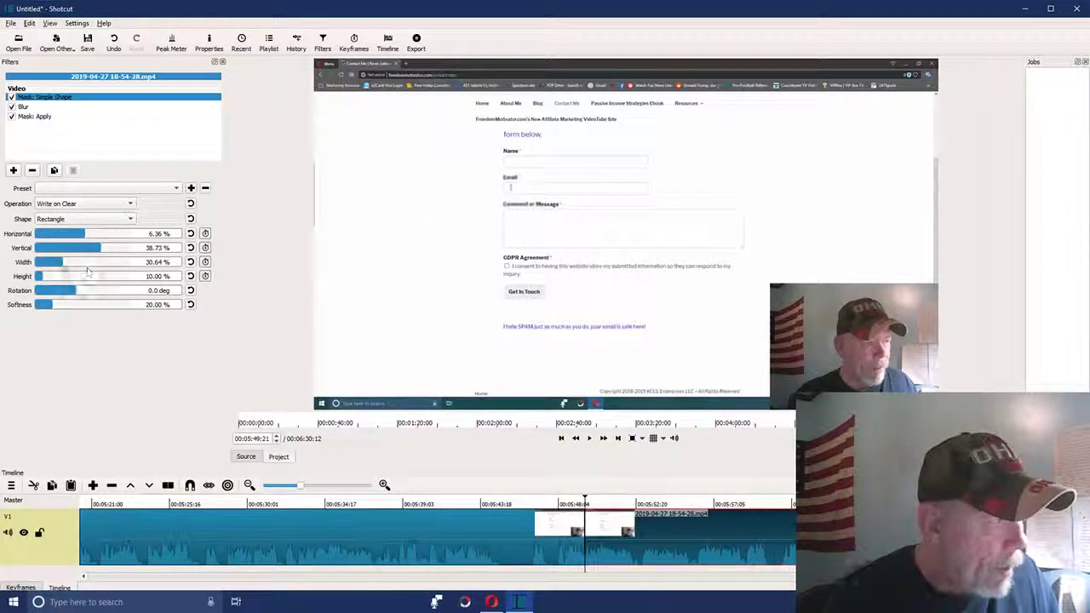
left_click_drag(62, 264, 92, 266)
mouse_move(86, 266)
left_mouse_down()
mouse_move(70, 264)
mouse_move(79, 267)
left_mouse_up()
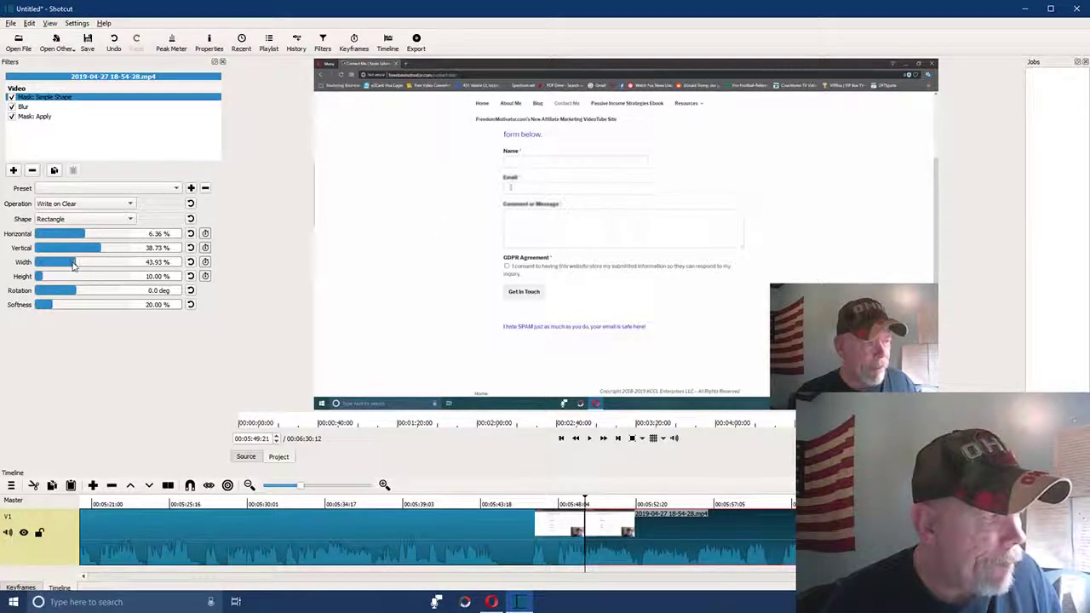
left_click_drag(76, 266, 89, 266)
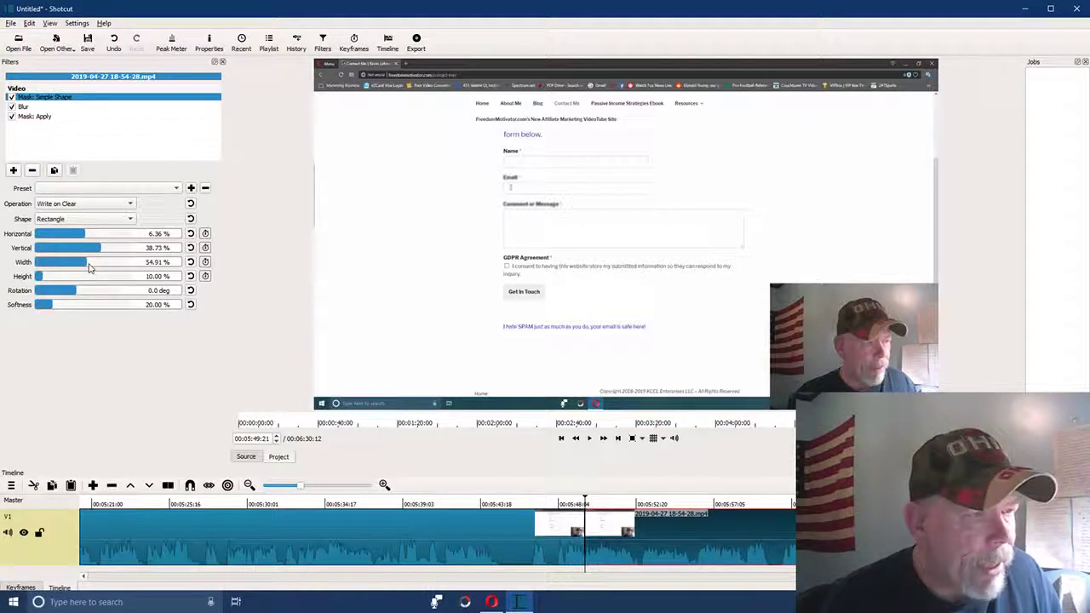
mouse_move(90, 267)
left_mouse_down()
mouse_move(98, 269)
mouse_move(84, 267)
left_mouse_up()
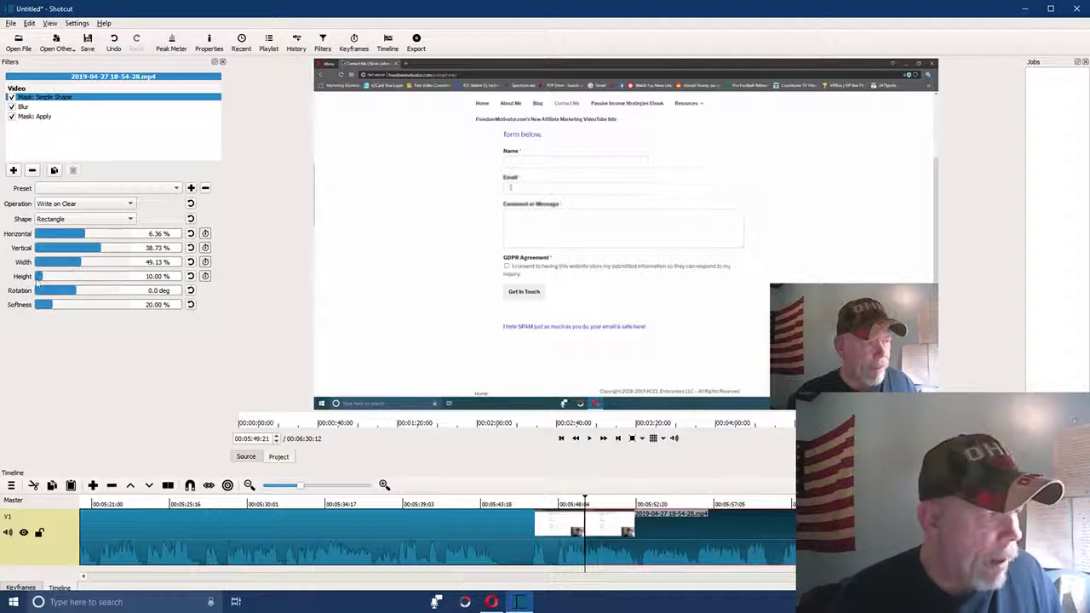
Fit the rectangular mask to the Email field by setting height to 2.89%, vertical to 37.57% and softness to 0%.
left_click_drag(40, 278, 46, 281)
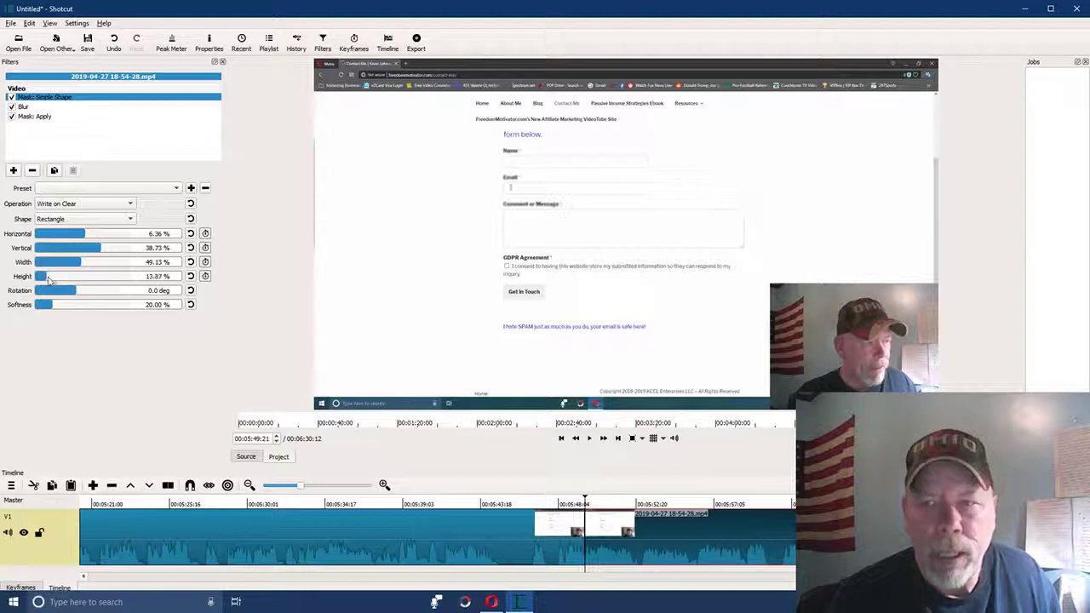
left_click_drag(46, 281, 39, 279)
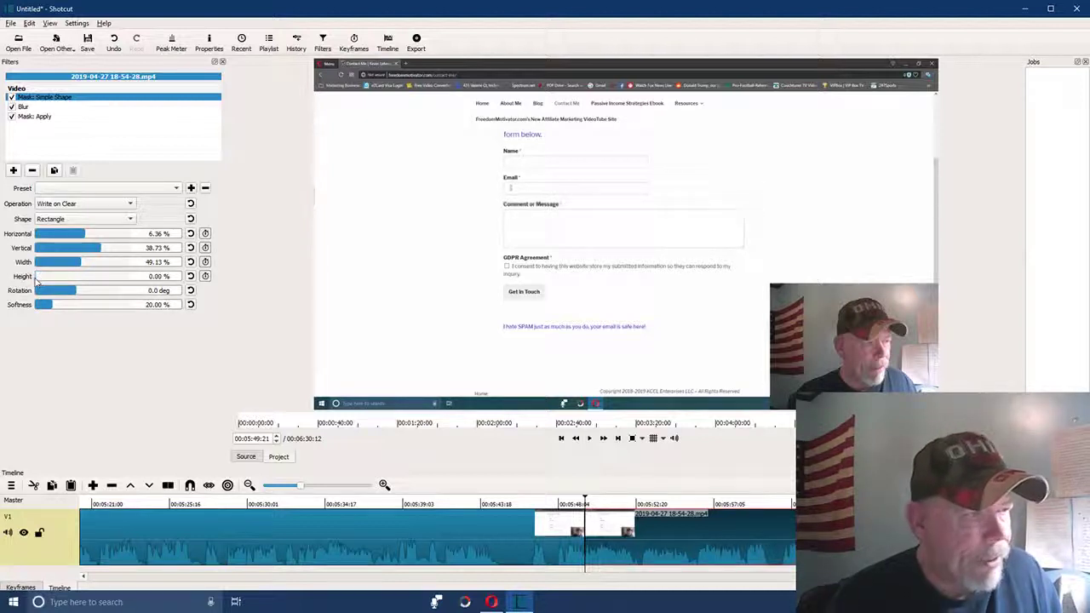
left_click_drag(44, 282, 42, 284)
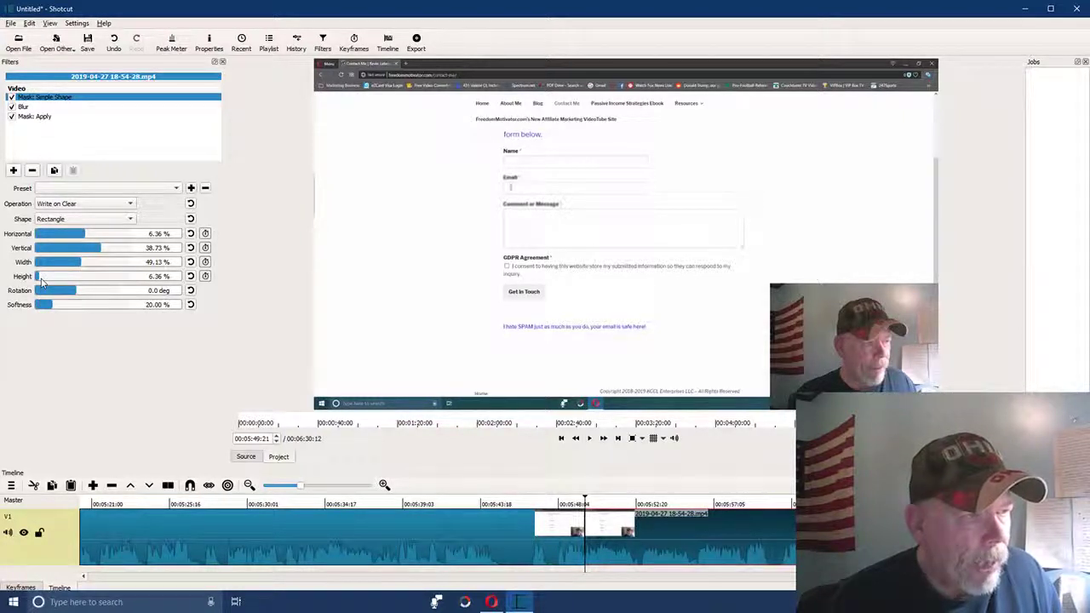
left_click_drag(42, 283, 38, 283)
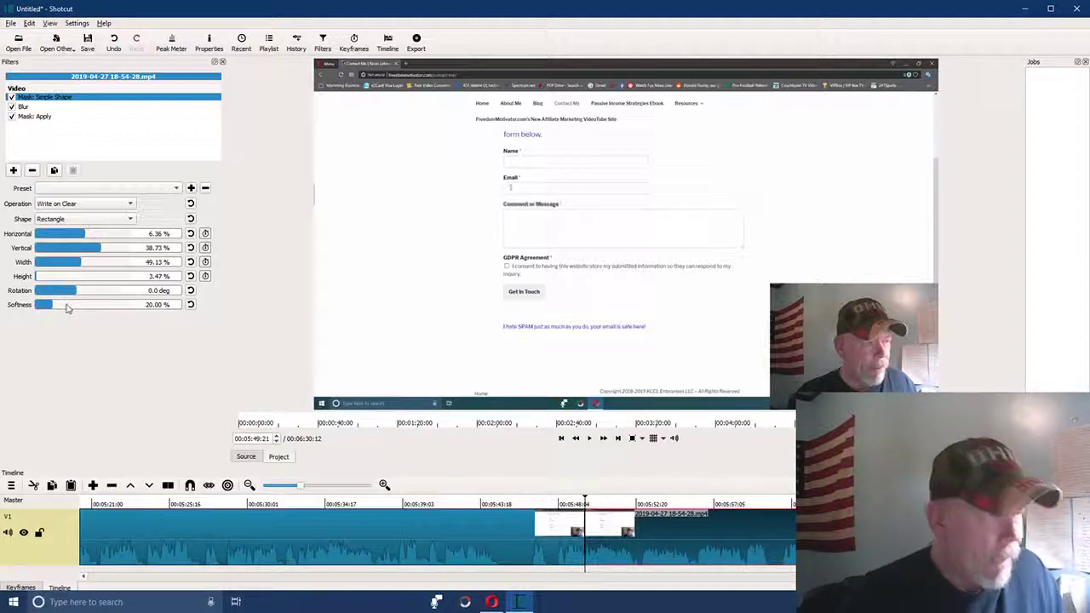
mouse_move(35, 279)
left_mouse_down()
mouse_move(47, 279)
mouse_move(38, 282)
left_mouse_up()
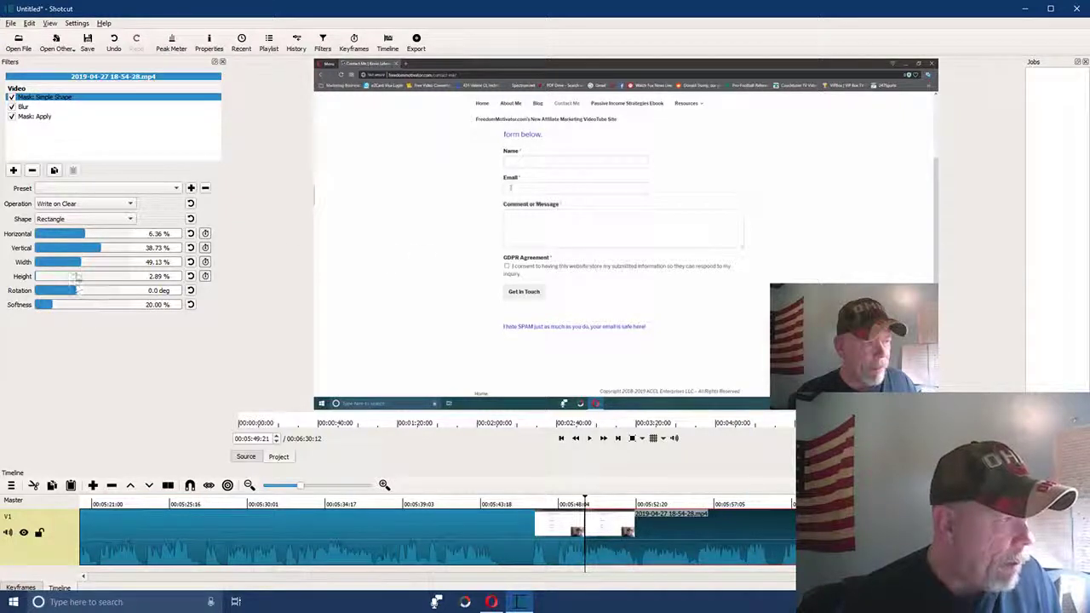
left_click_drag(100, 252, 104, 256)
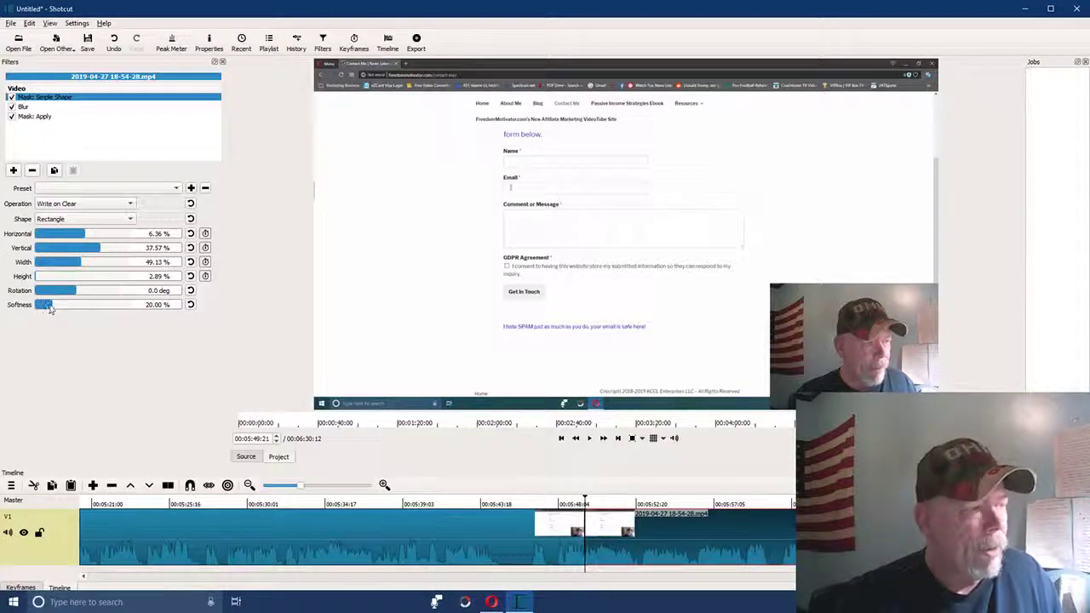
left_click_drag(50, 309, 10, 303)
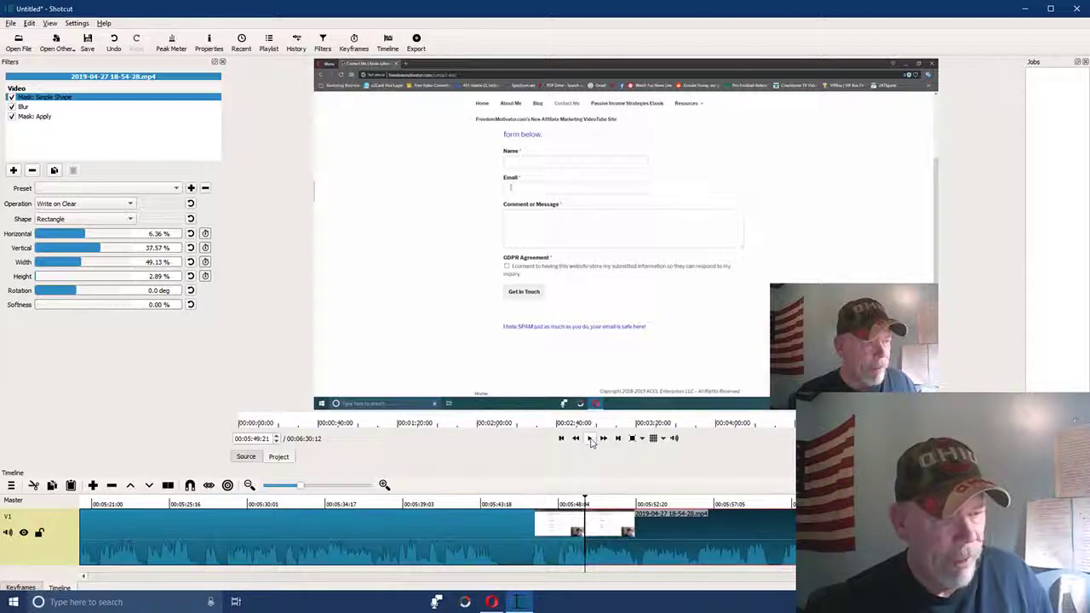
Play the project from about 00:05:44:00 to check the blur over the Email field, and mute track V1.
left_click(490, 505)
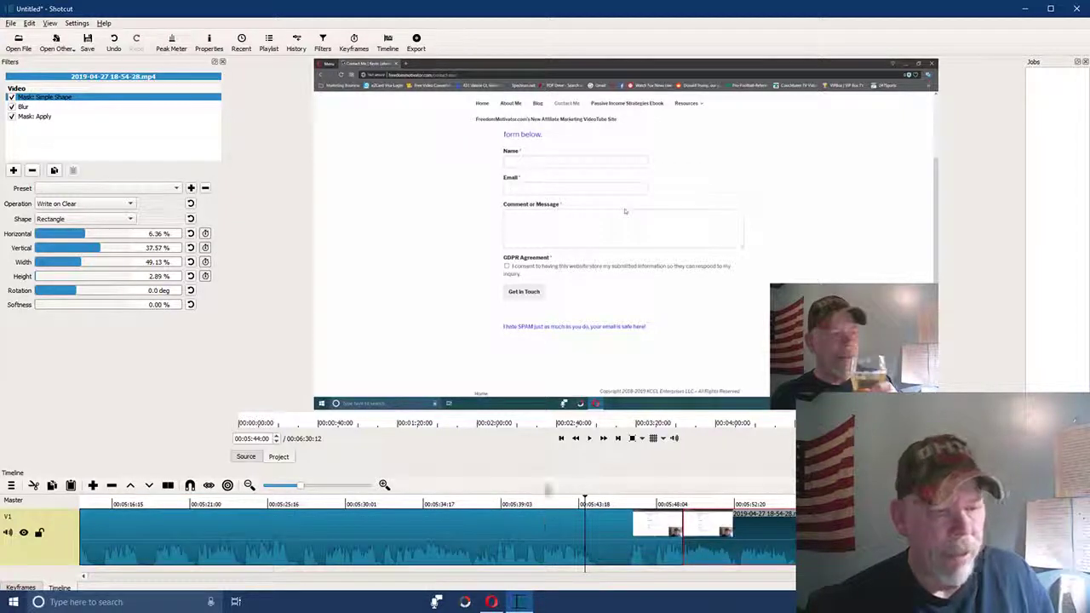
left_click(591, 440)
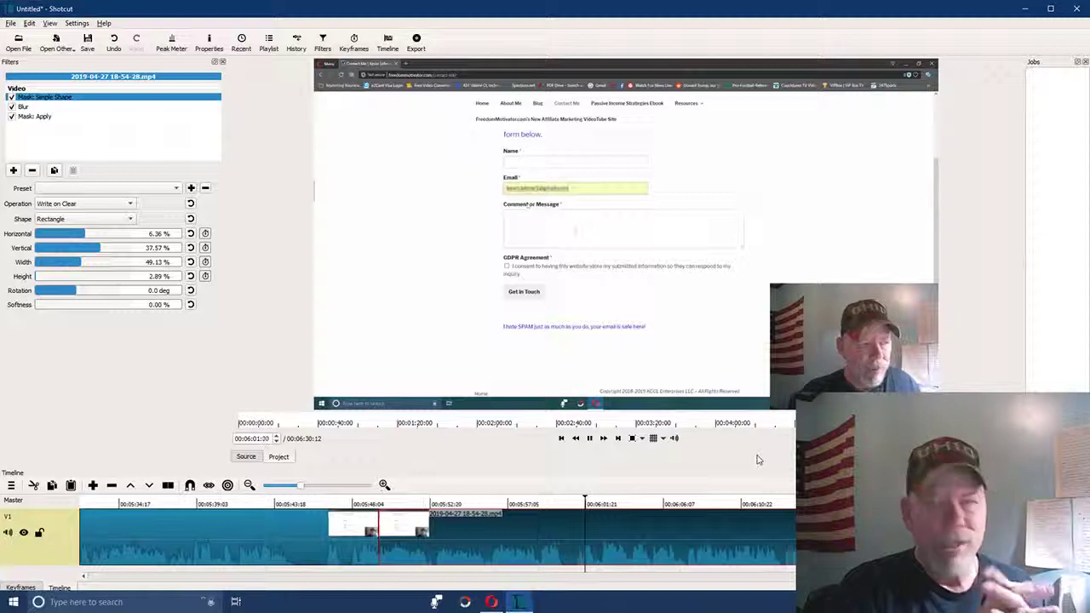
left_click(8, 533)
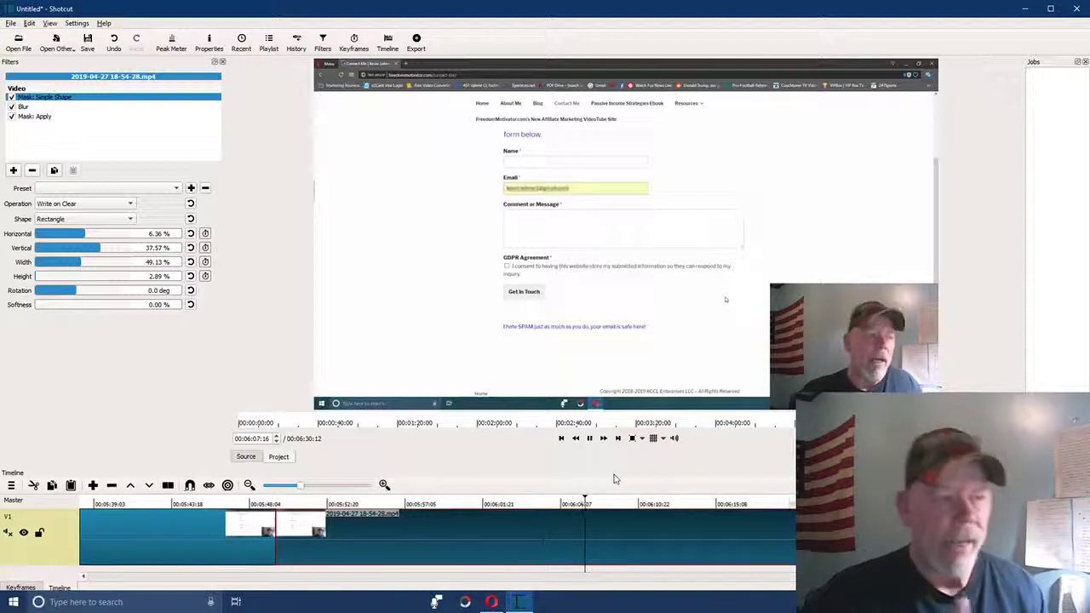